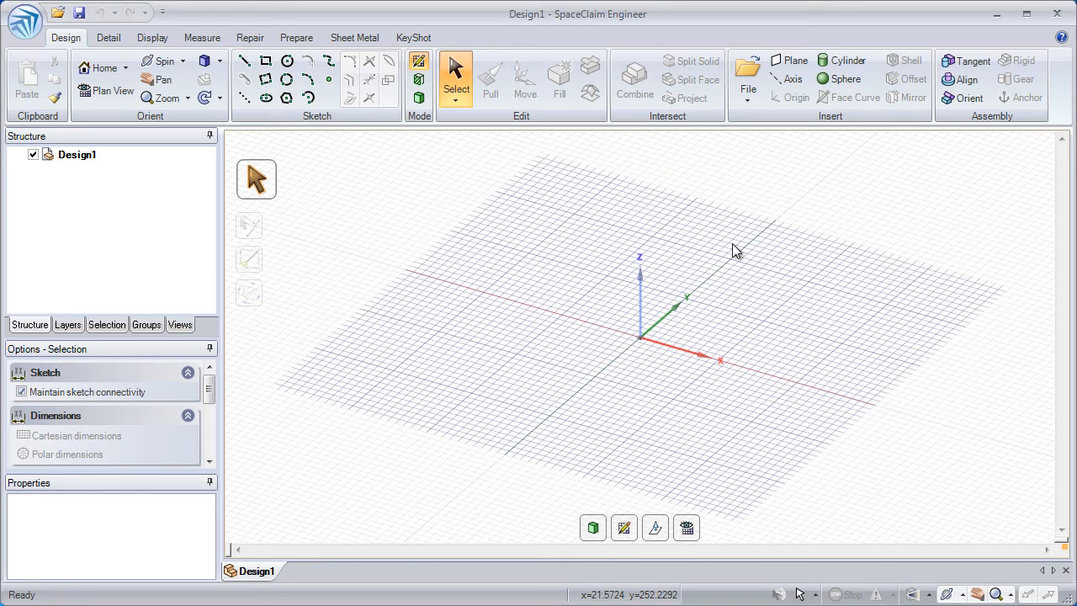
Sketch a 0.5 m line from the origin along the negative X axis
left_click(244, 62)
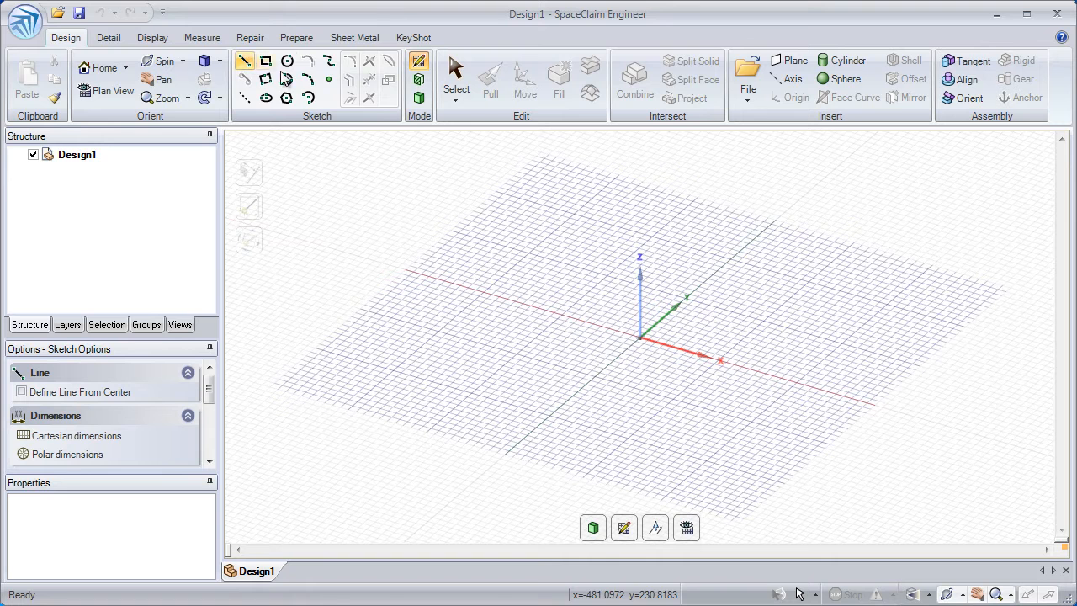
left_click(641, 340)
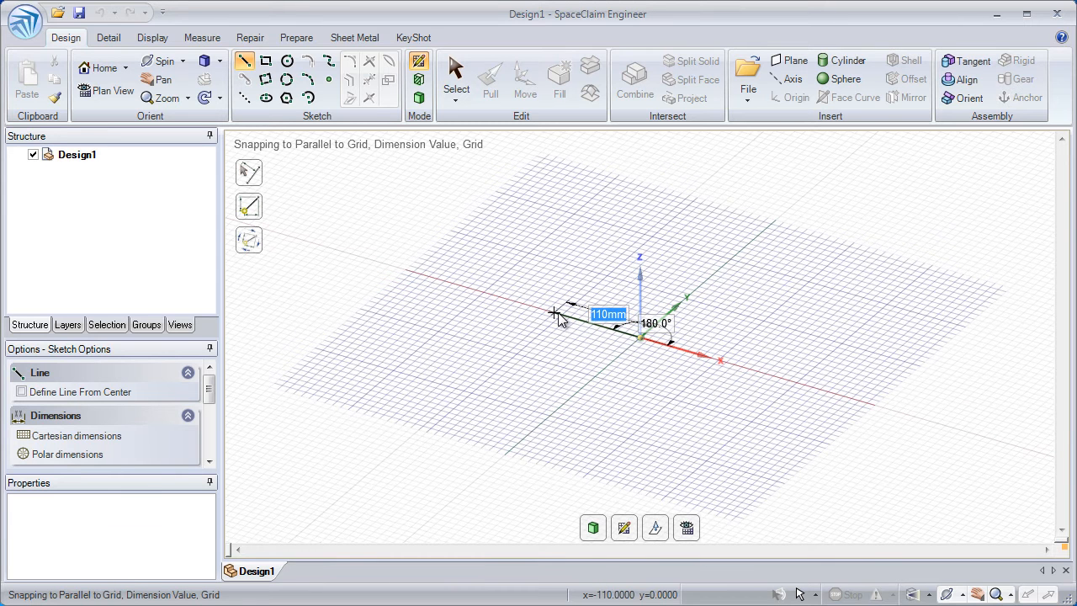
key("BackSpace")
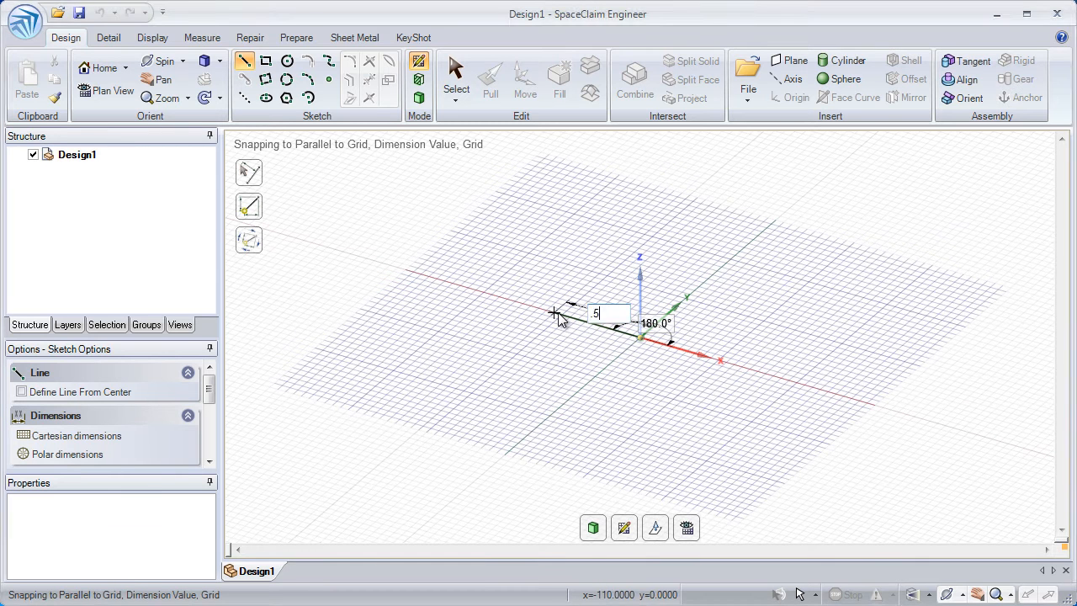
key("Escape")
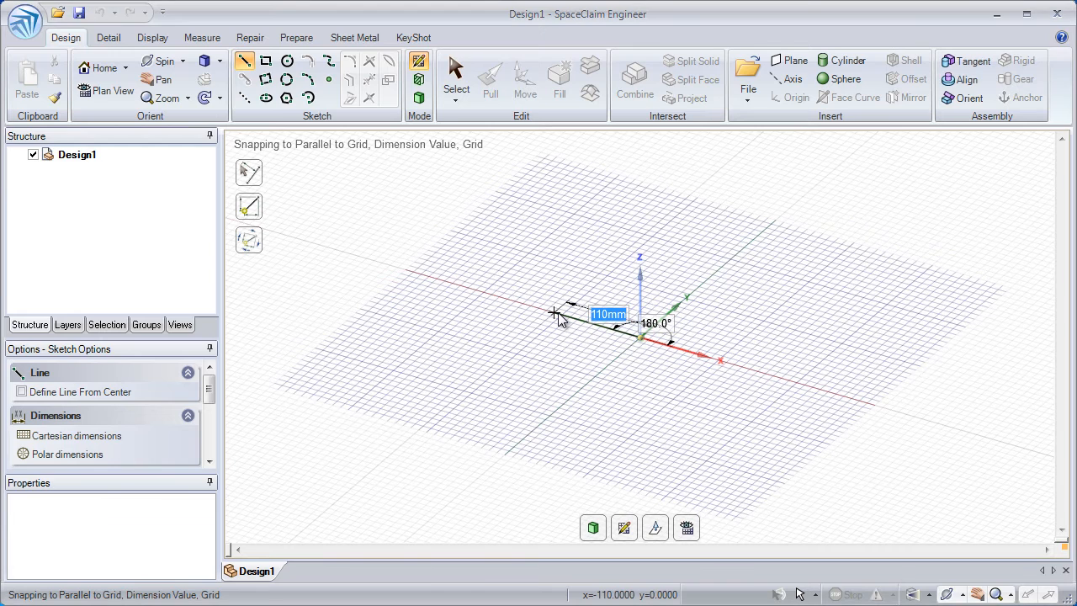
key("Return")
scroll(360, 251, "down", 4)
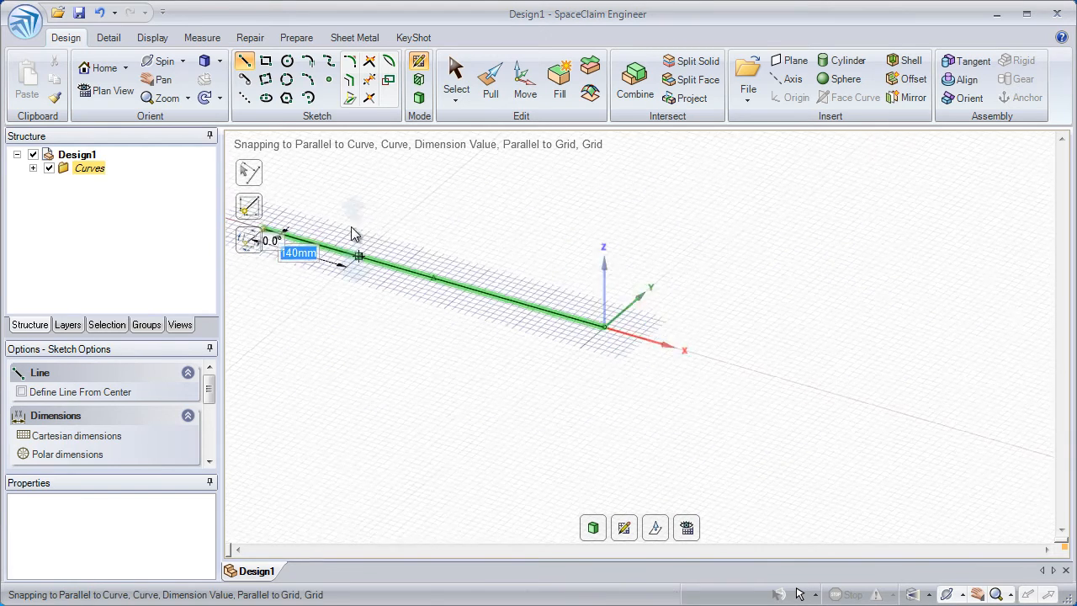
middle_click_drag(337, 199, 457, 281, "ctrl")
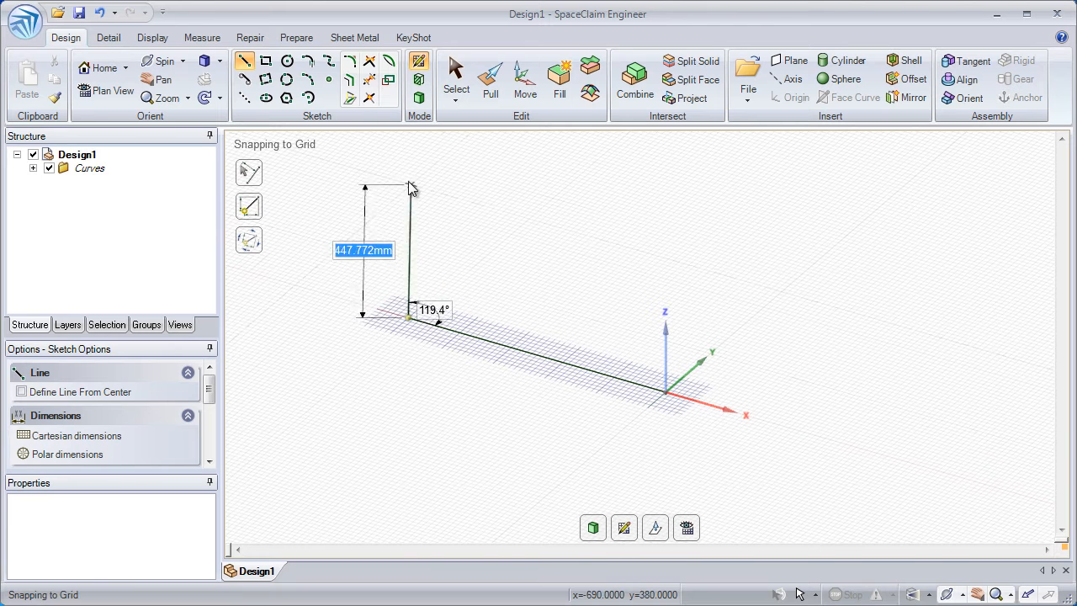
Pull the sketched line vertically into a surface, entering 1 m as the extrusion distance
left_click(490, 85)
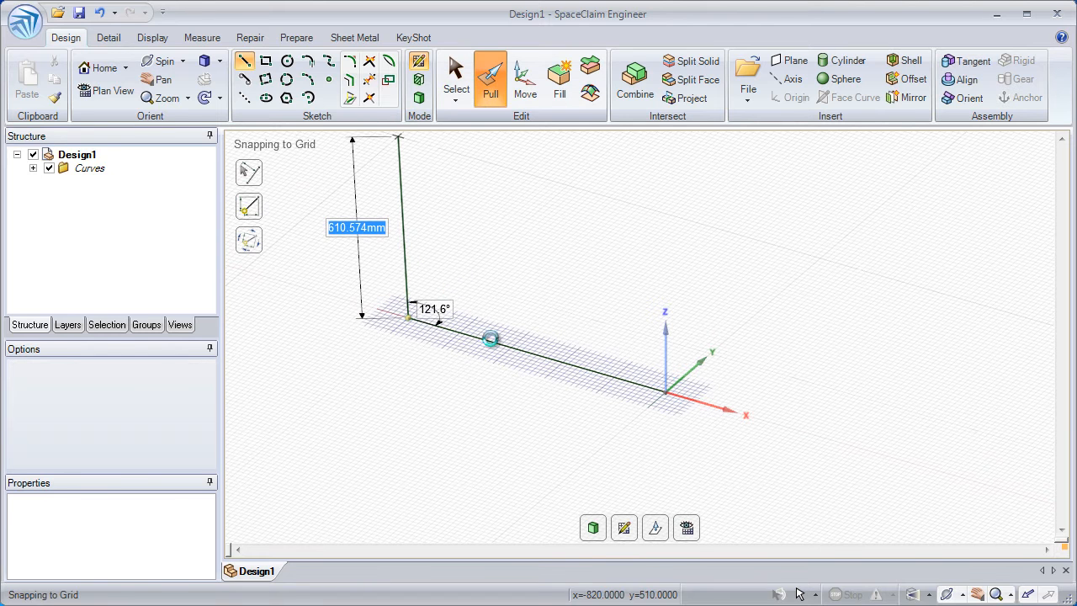
left_click_drag(501, 350, 505, 224)
left_click(503, 221)
type("1m")
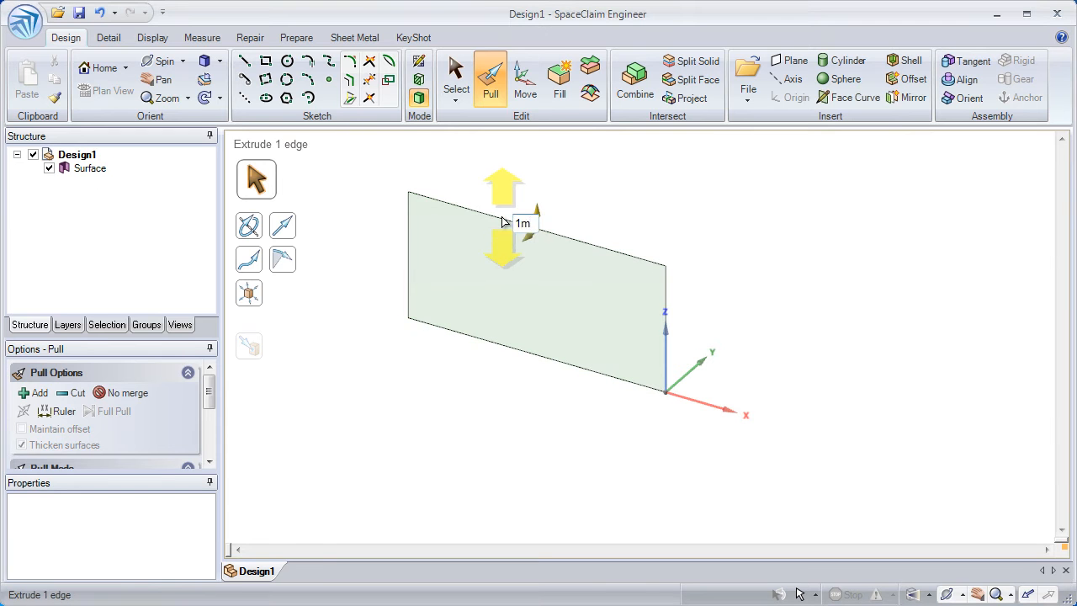
key("Return")
Thicken the surface along the Y direction into a 5000 mm long solid block
scroll(502, 219, "down", 5)
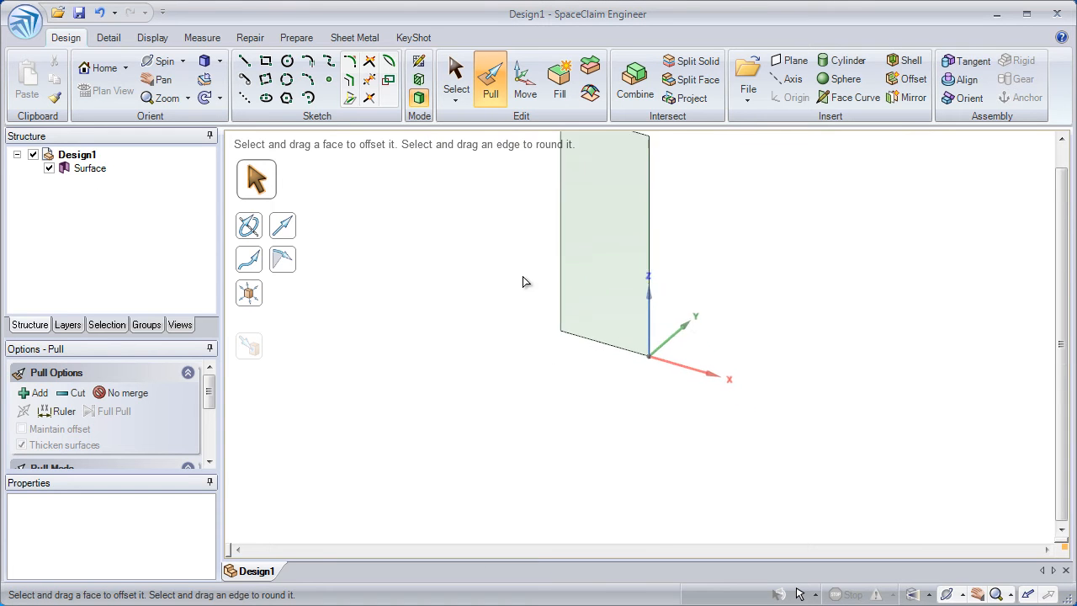
left_click(509, 332)
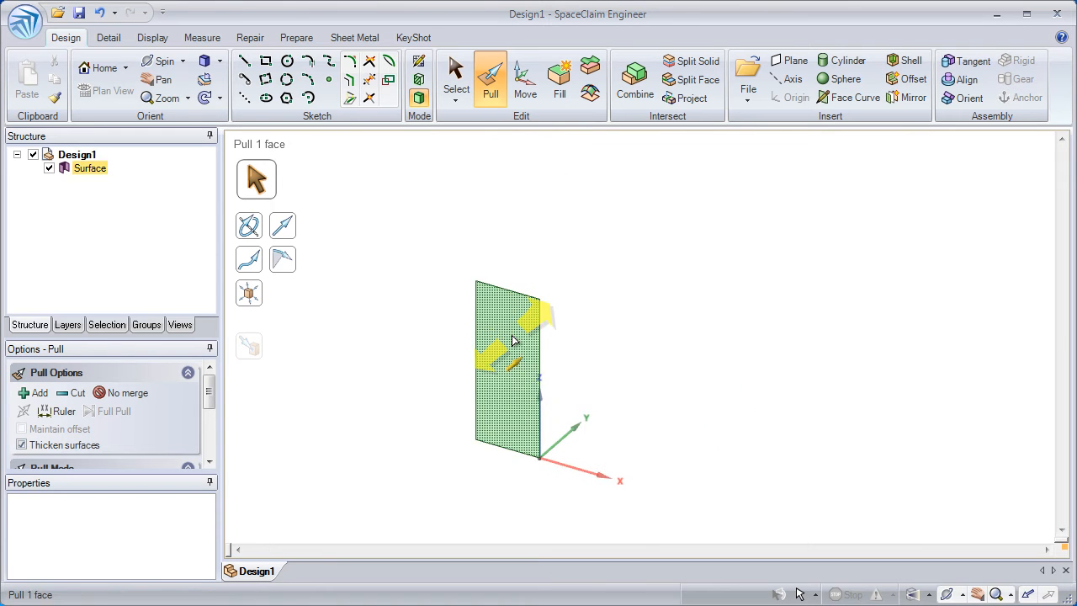
left_click_drag(659, 358, 753, 242)
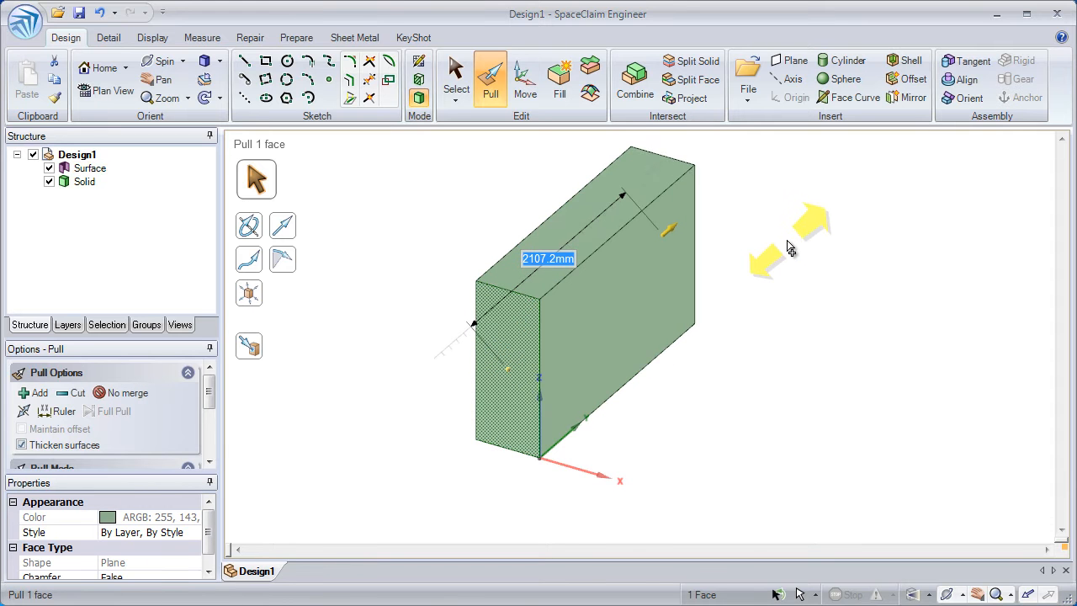
type("5000m")
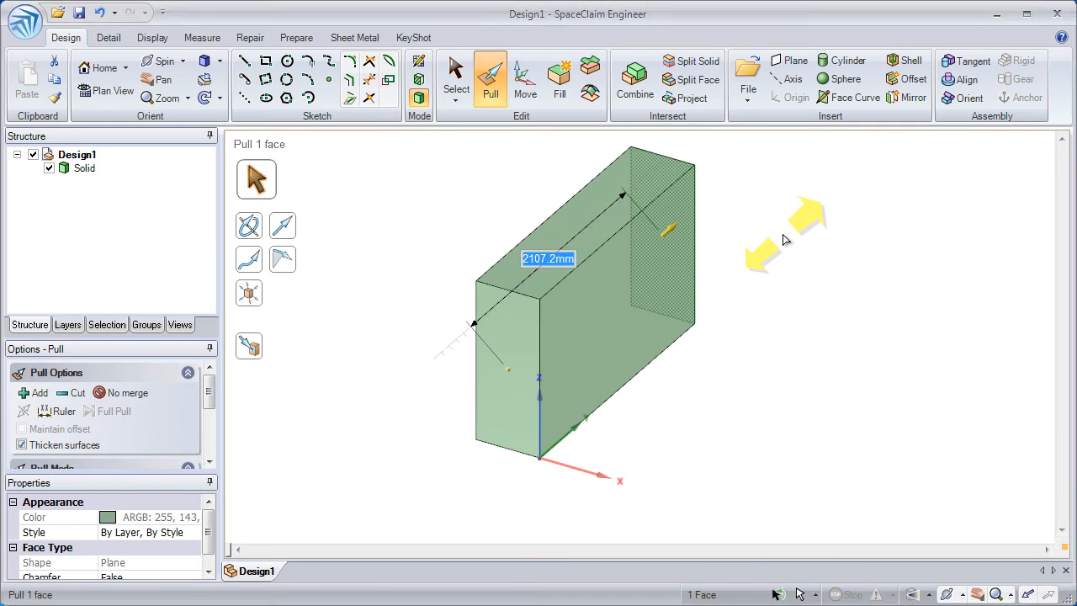
key("Return")
Insert the image file IAI_HERON_Drawing.png from the UAV folder, filtering for image files
middle_click_drag(784, 254, 745, 193, "ctrl")
middle_click_drag(657, 194, 599, 293, "shift")
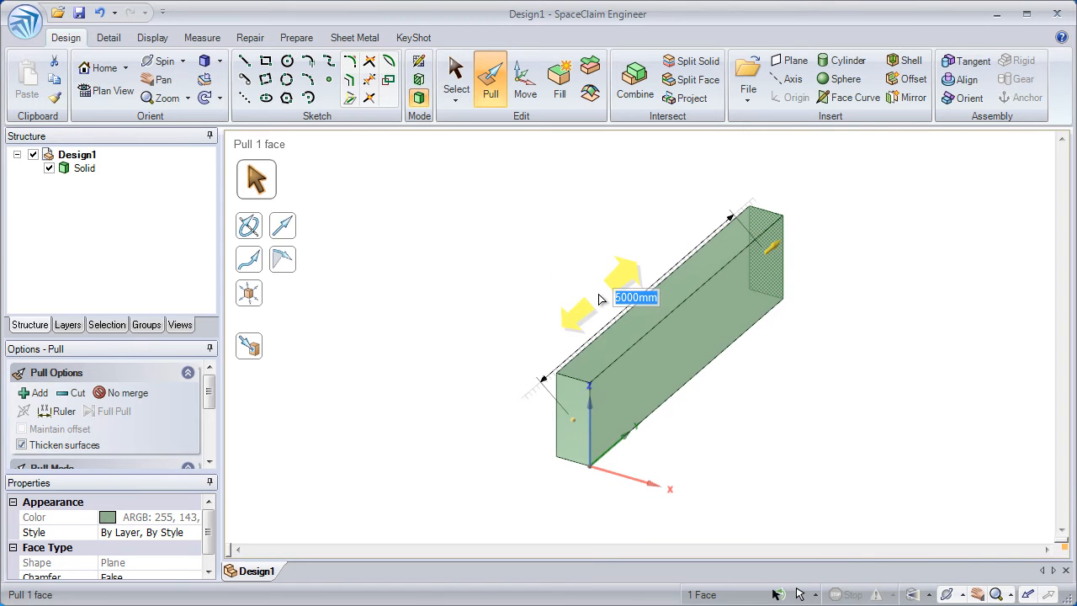
middle_click_drag(561, 311, 665, 303)
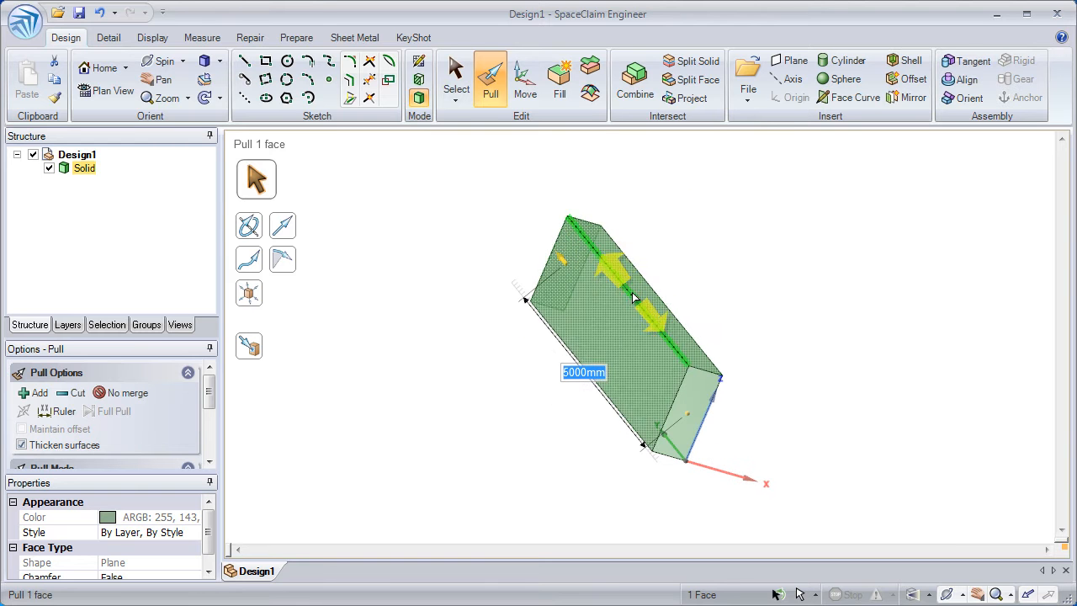
left_click(744, 80)
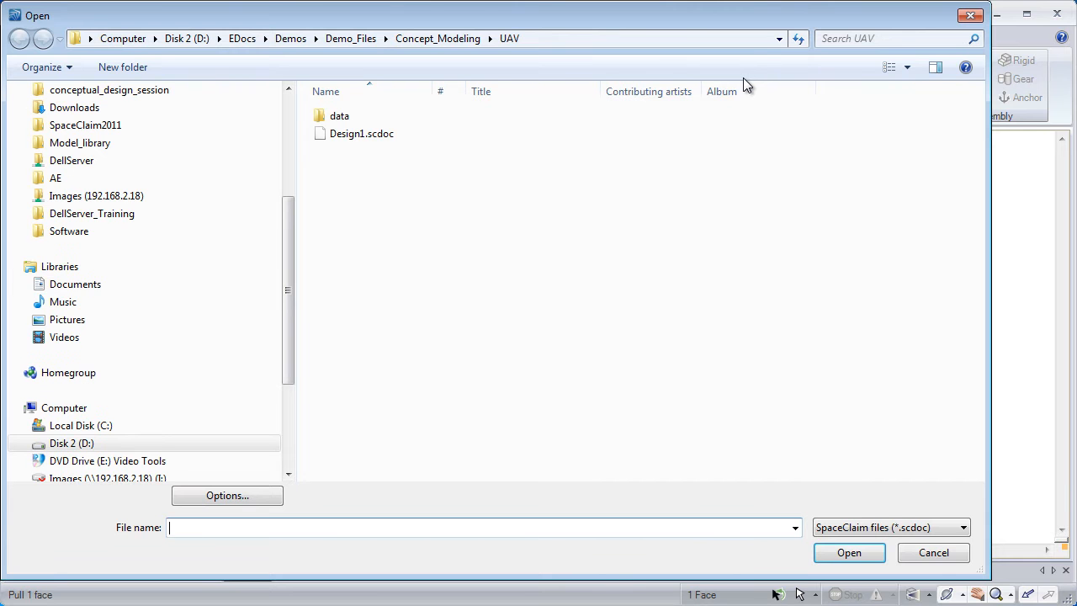
left_click(856, 526)
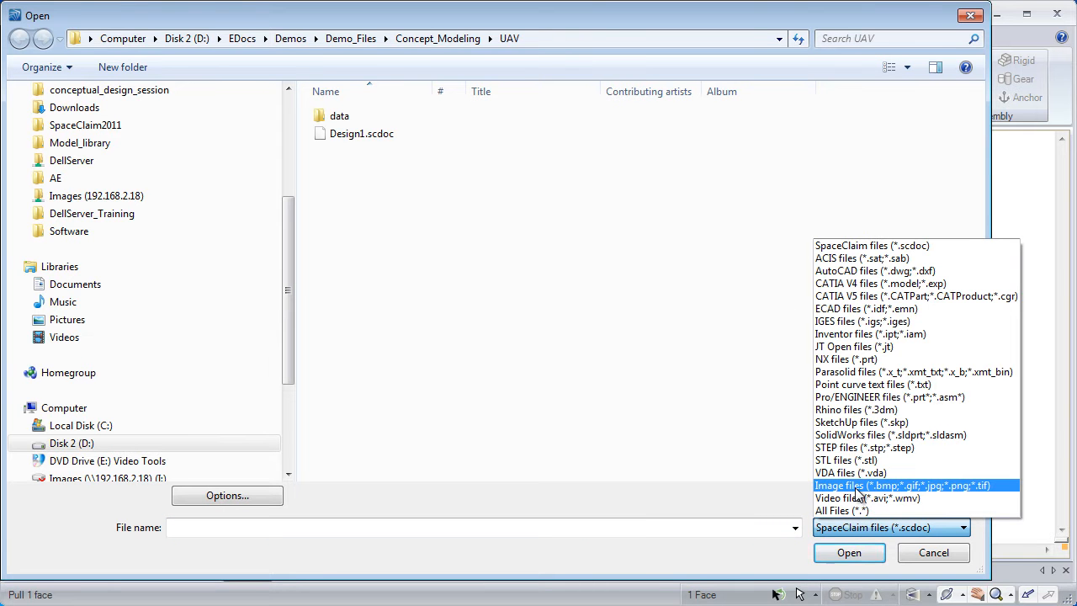
left_click(857, 486)
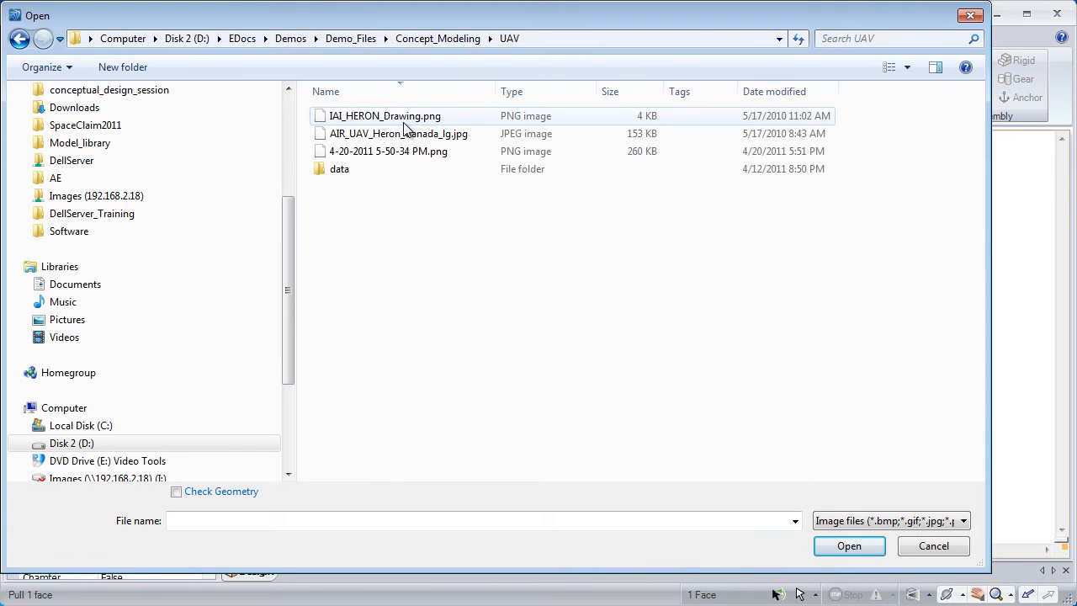
double_click(403, 119)
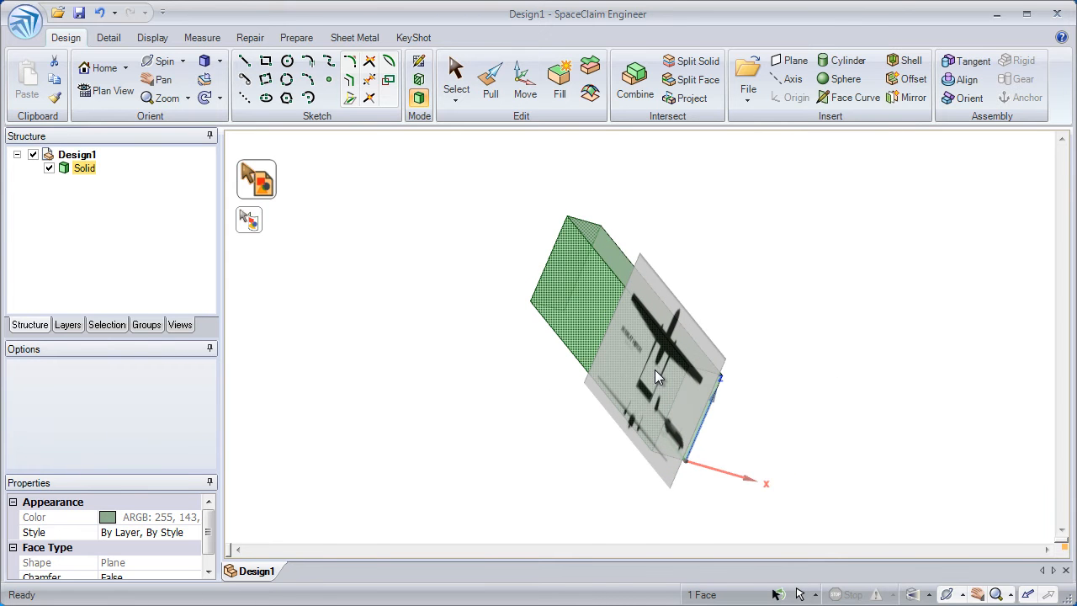
Place the aircraft drawing on the block's long side face and enlarge it well beyond the block
middle_click_drag(669, 318, 615, 325)
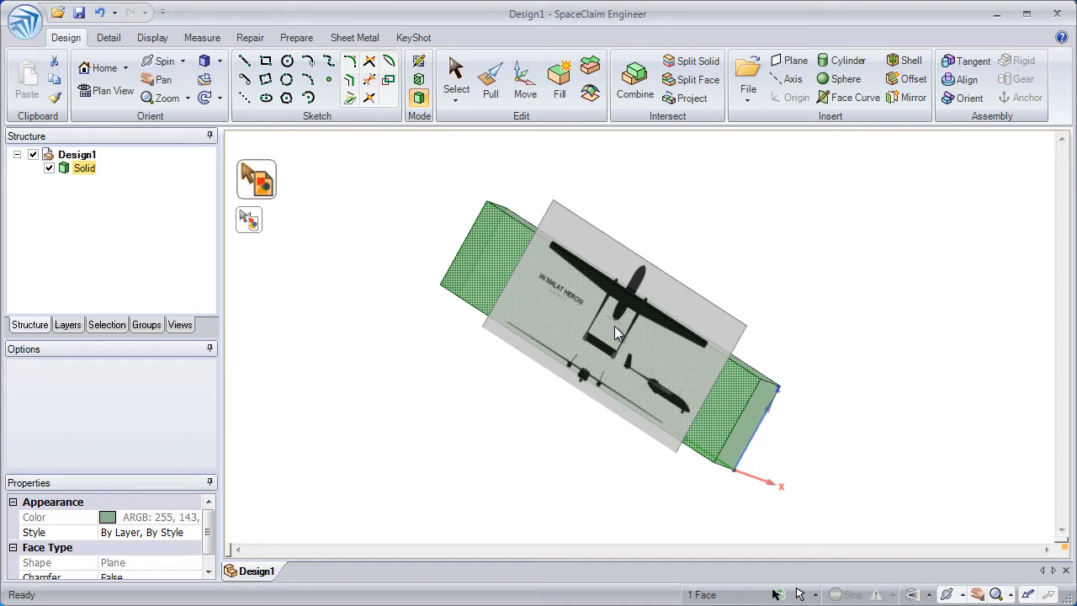
middle_click_drag(614, 326, 625, 230)
left_click_drag(625, 230, 615, 368)
middle_click_drag(616, 370, 625, 500, "shift")
left_click_drag(605, 344, 590, 313)
middle_click_drag(590, 318, 476, 395)
Move the drawing image so the side-view fuselage lies over the block
key("p")
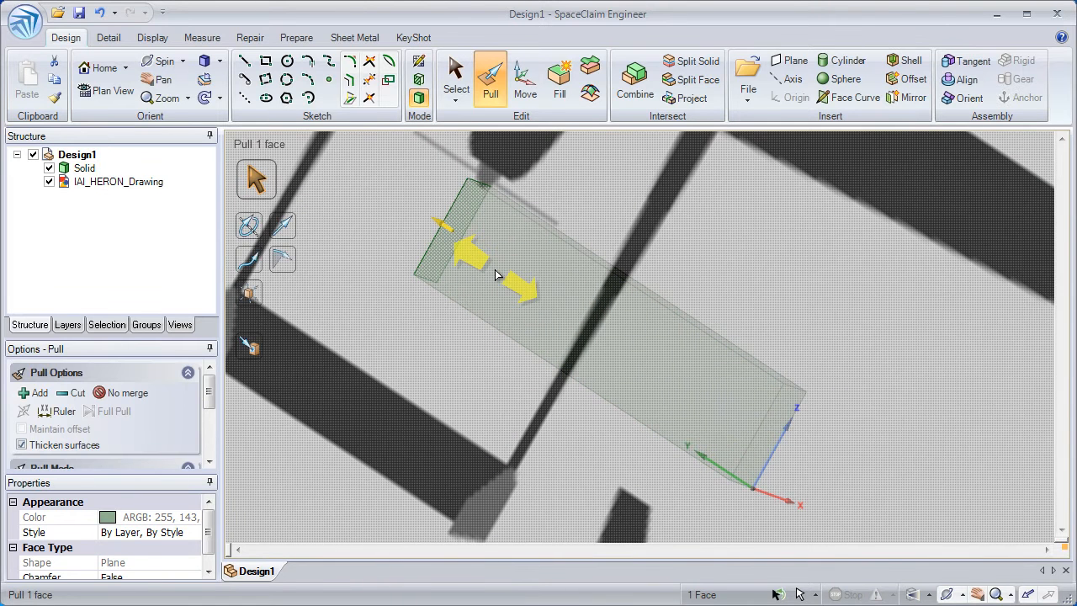
middle_click_drag(501, 306, 503, 160, "ctrl")
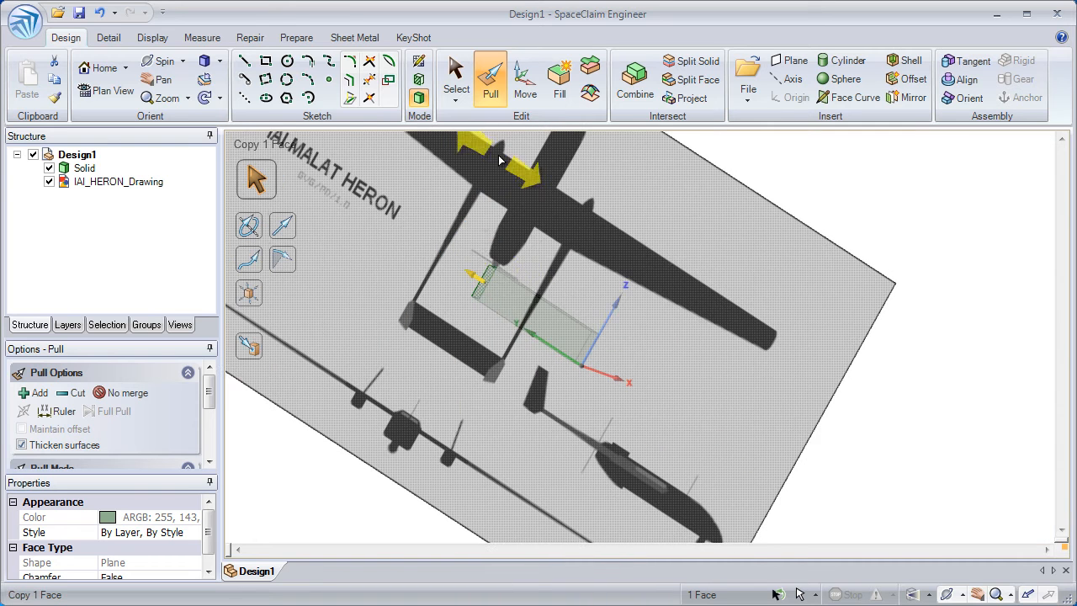
left_click(456, 80)
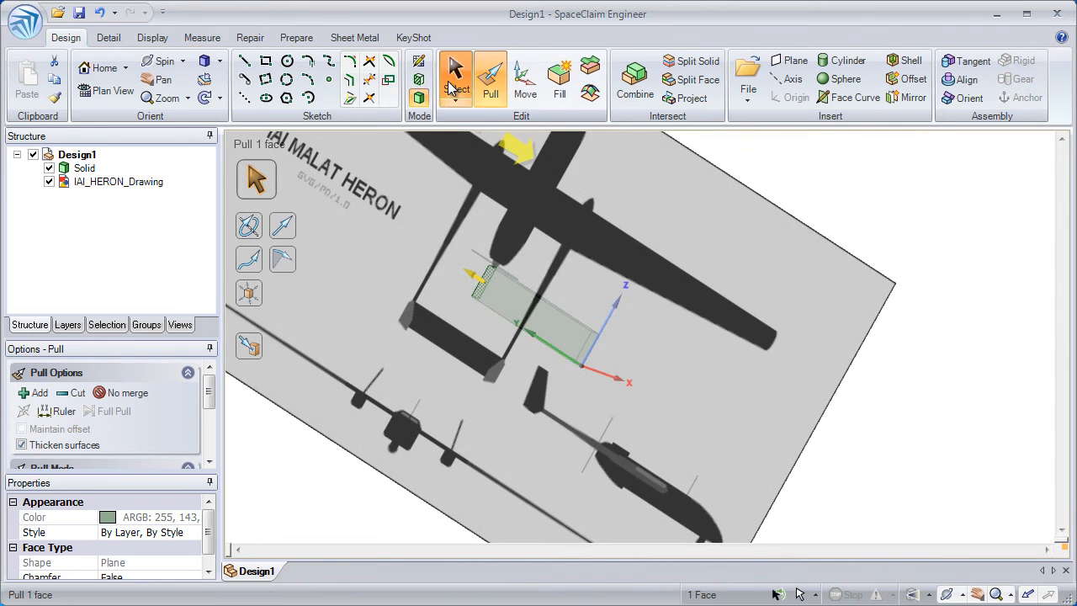
left_click(650, 346)
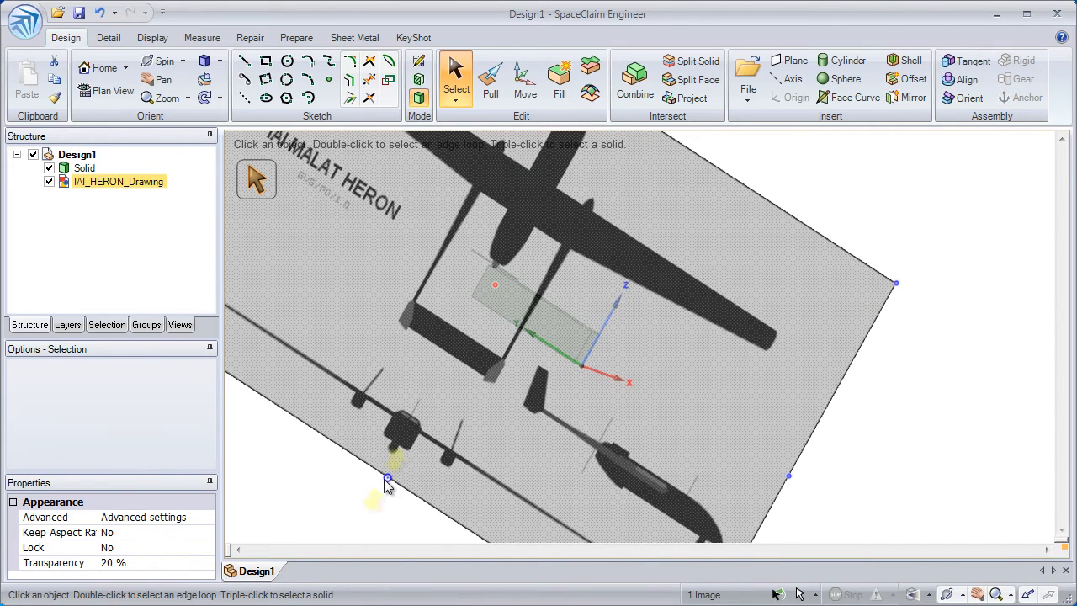
left_click_drag(683, 397, 564, 226)
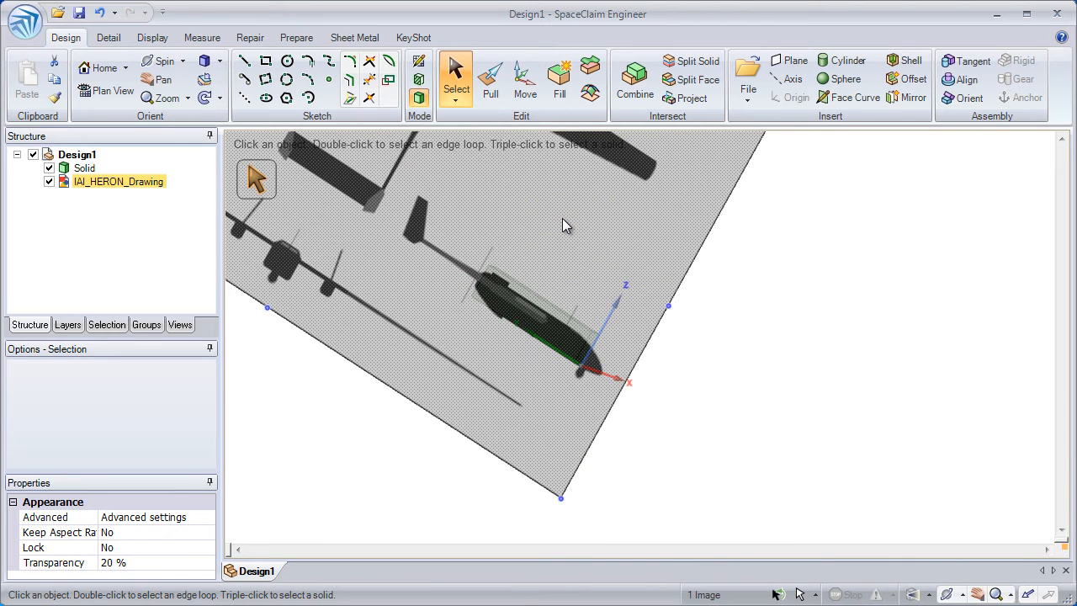
View the image plane straight on and shift the drawing to line up the fuselage's tail end with the block's end
left_click(112, 93)
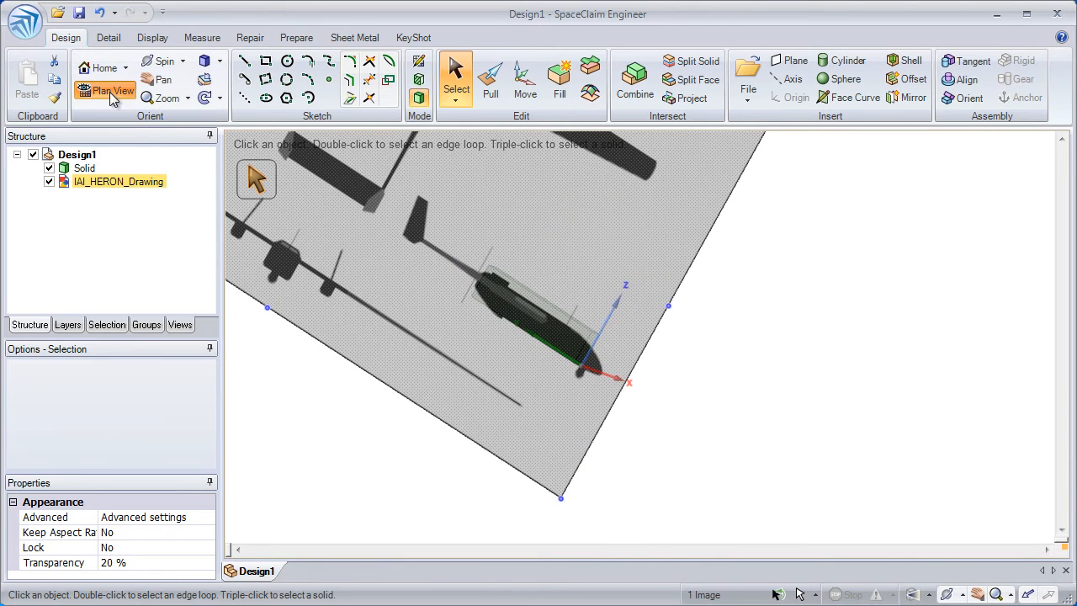
middle_click_drag(506, 288, 521, 392, "ctrl")
middle_click_drag(550, 428, 564, 301, "shift")
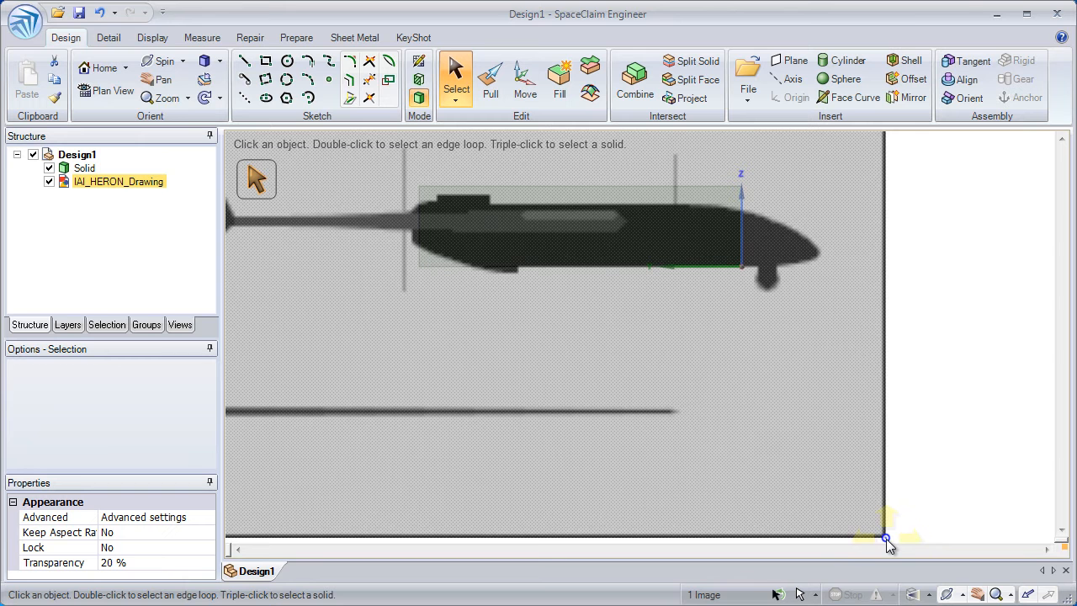
left_click_drag(737, 406, 745, 392)
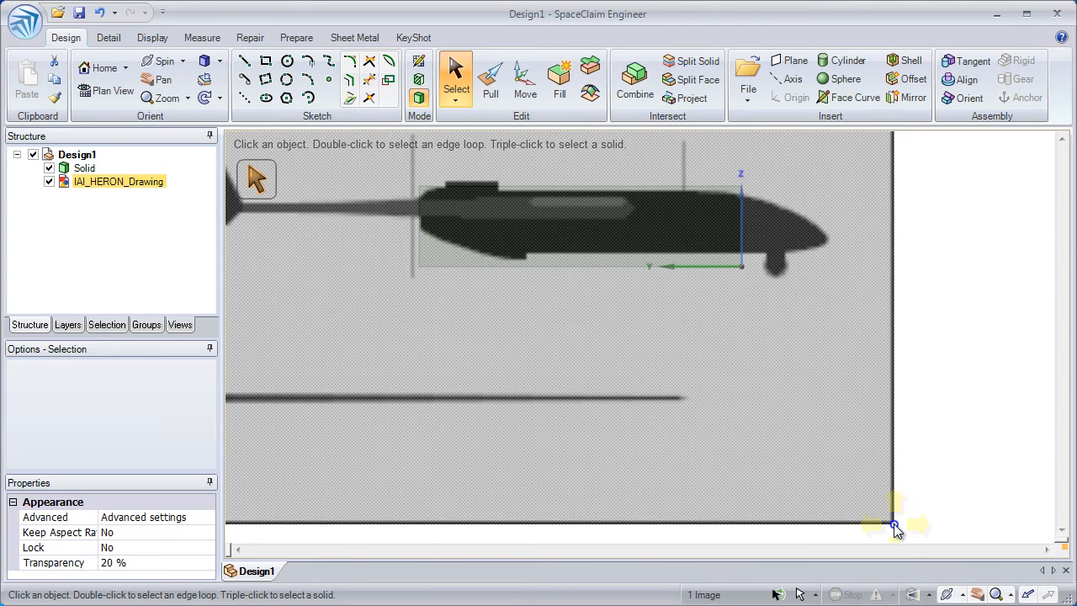
Shrink the drawing from its corner and reposition it until the side-view fuselage spans the block's length
left_click_drag(894, 524, 674, 373)
mouse_move(579, 303)
left_mouse_down()
mouse_move(643, 352)
mouse_move(750, 400)
mouse_move(743, 404)
left_mouse_up()
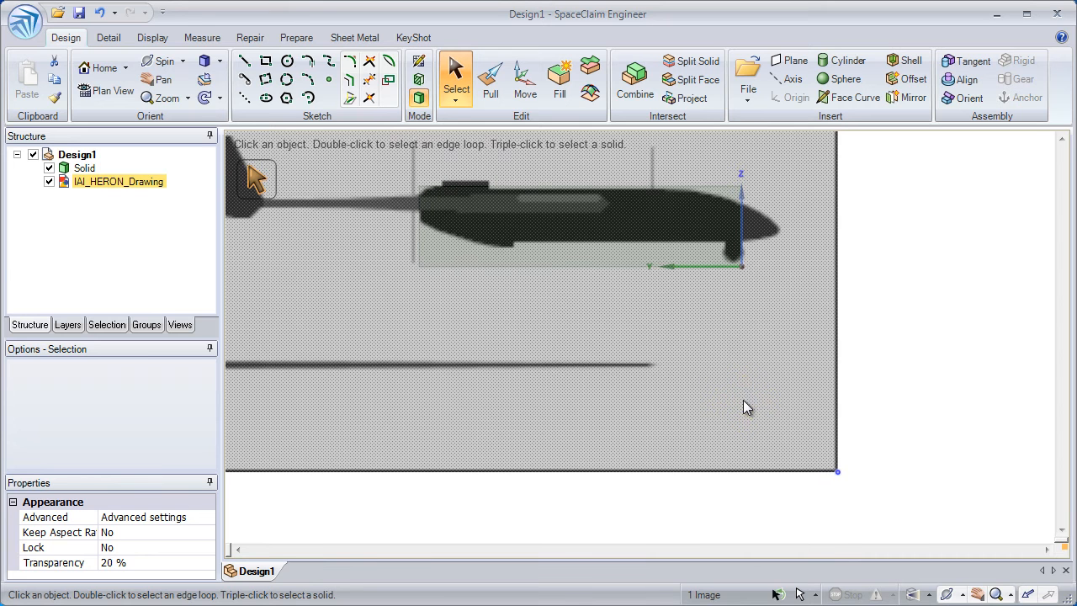
left_click_drag(837, 472, 636, 350)
mouse_move(564, 308)
left_mouse_down()
mouse_move(685, 380)
mouse_move(754, 395)
left_mouse_up()
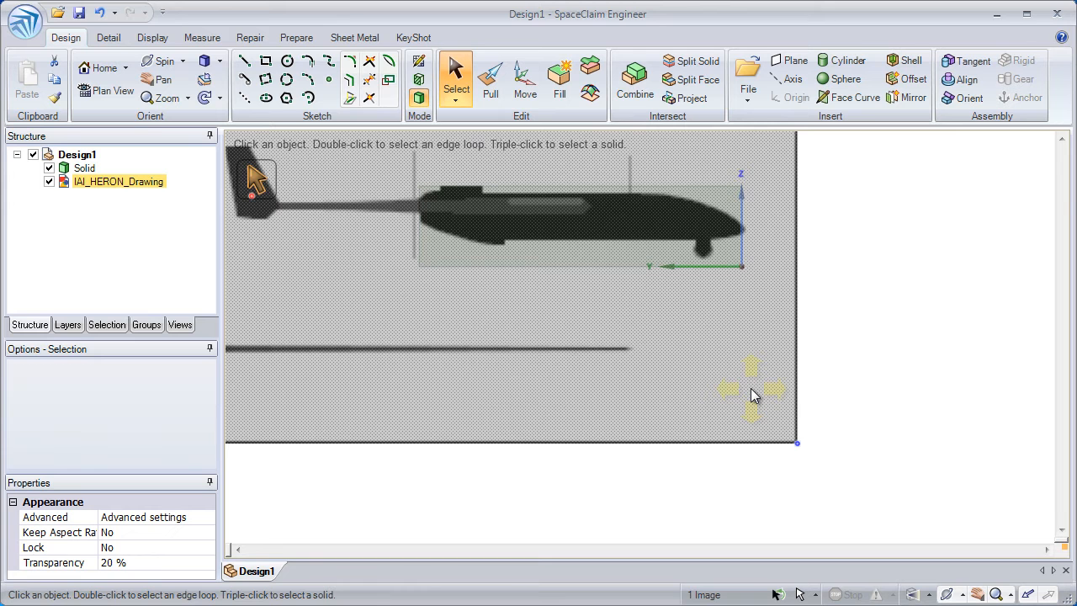
key("ctrl+z")
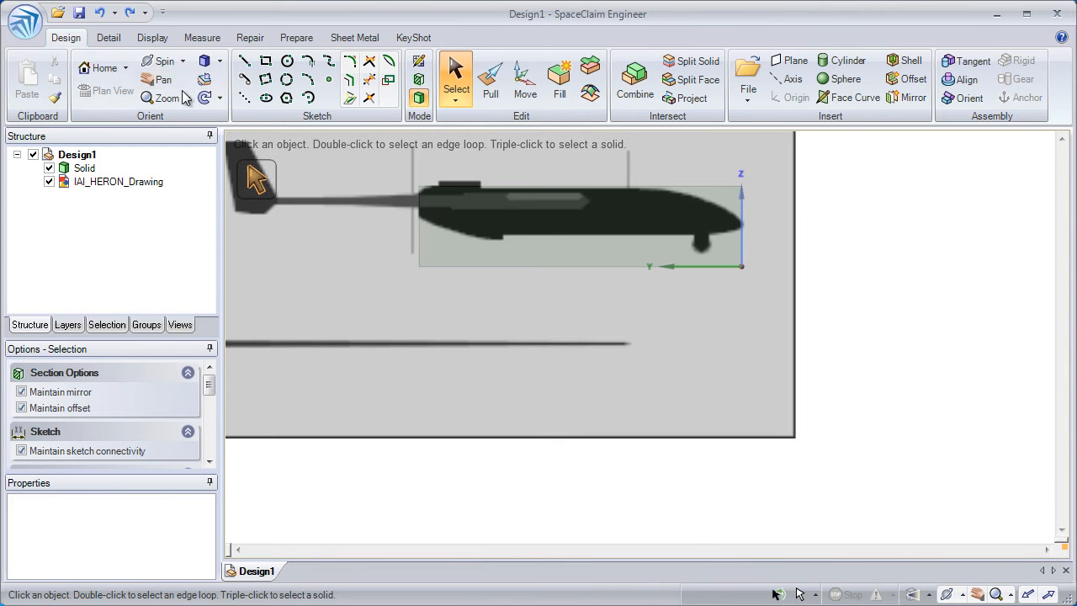
Look over the advanced program options
left_click(25, 22)
left_click(225, 269)
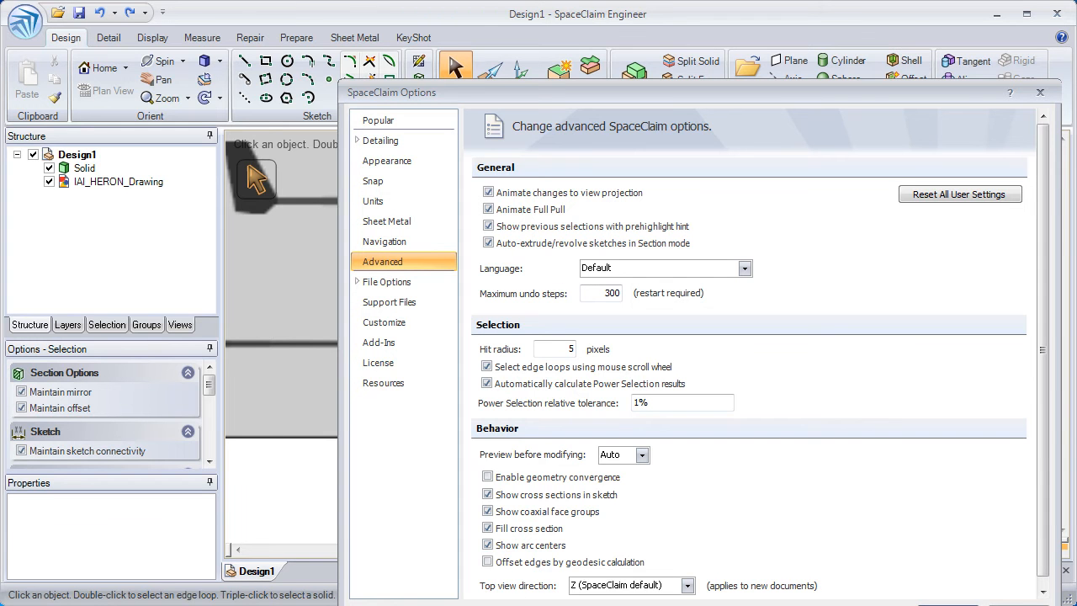
left_click(958, 605)
Select the drawing image and switch to Section mode on its plane
left_click(718, 335)
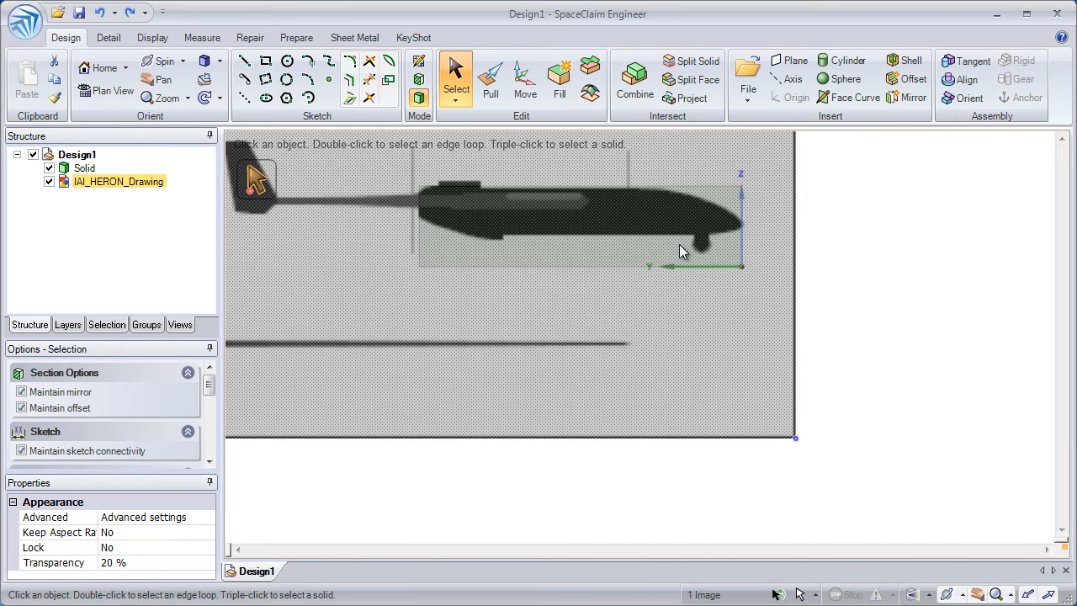
left_click(418, 79)
scroll(554, 317, "up", 3)
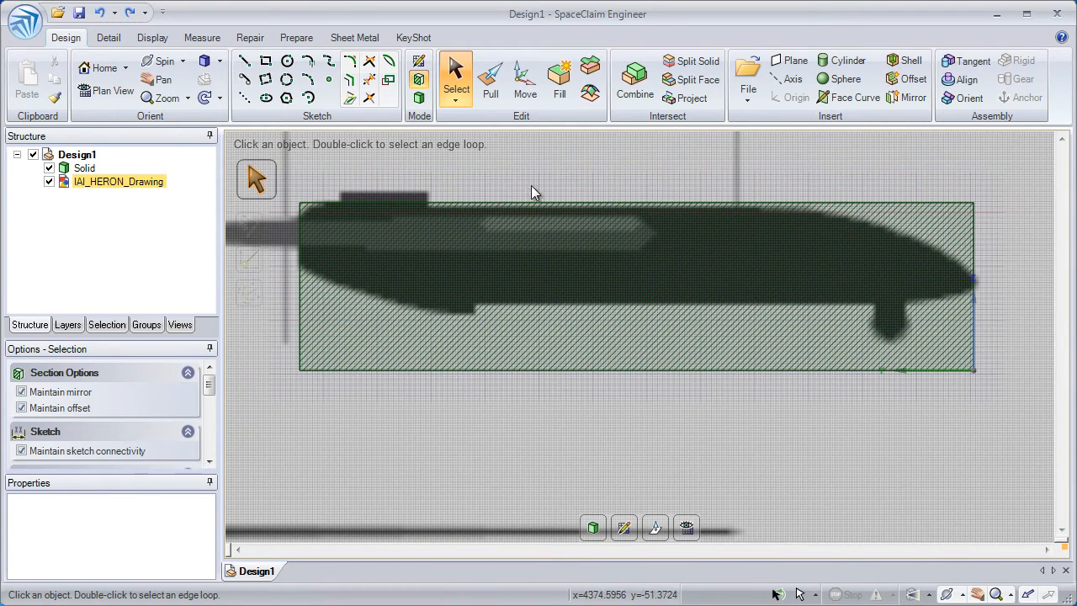
Pull the section's lower edge upward about 418 mm to the underside of the fuselage
key("p")
left_click(564, 371)
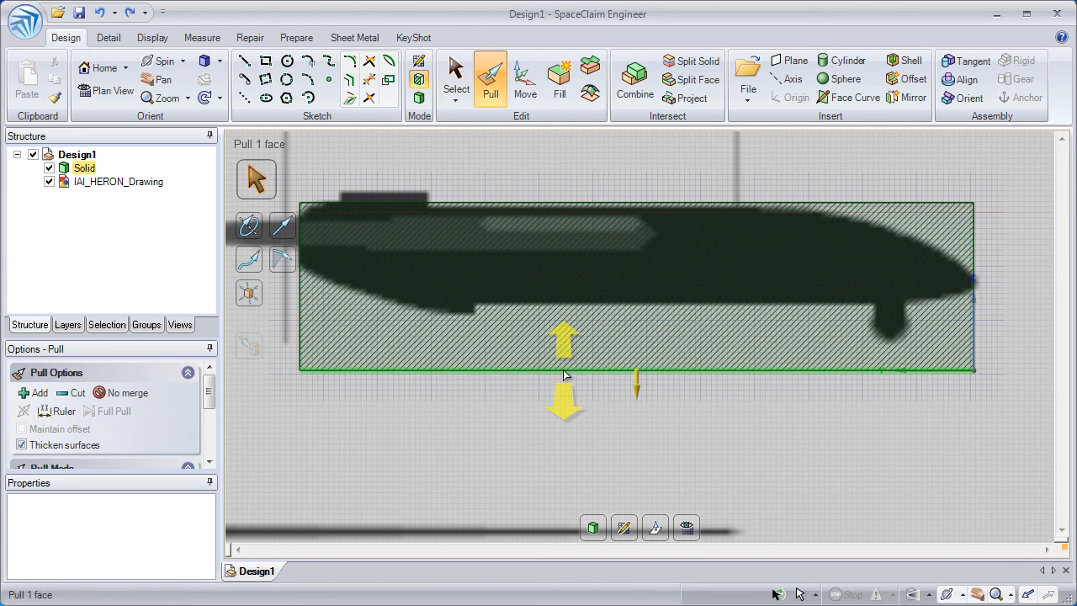
left_click_drag(564, 375, 581, 387)
key("m")
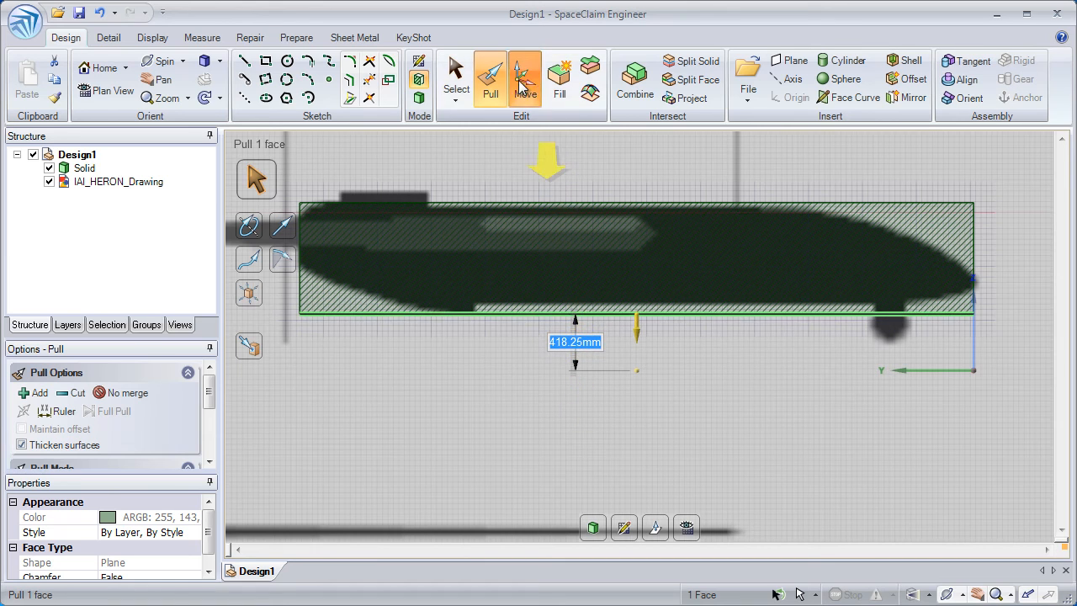
Move the section's top edge down about 25 mm onto the upper outline of the fuselage
left_click(578, 204)
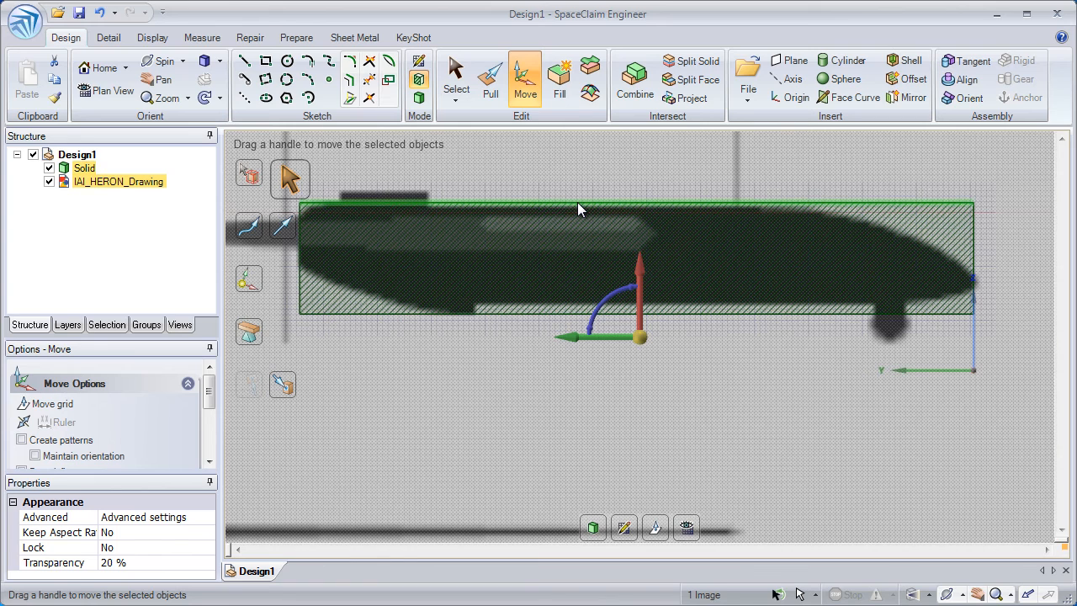
left_click(577, 203)
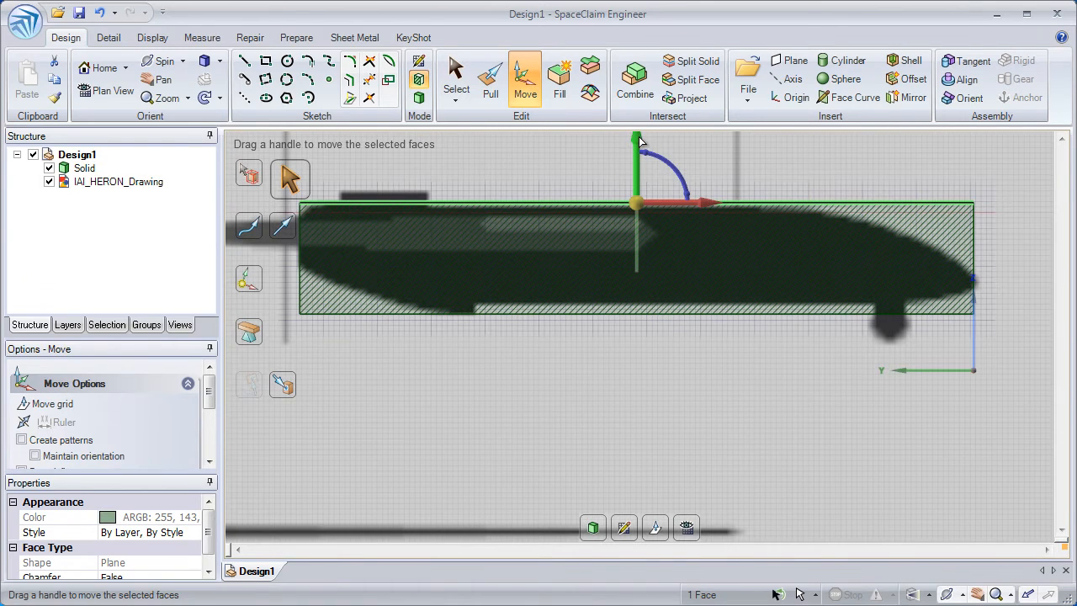
left_click_drag(638, 142, 637, 144)
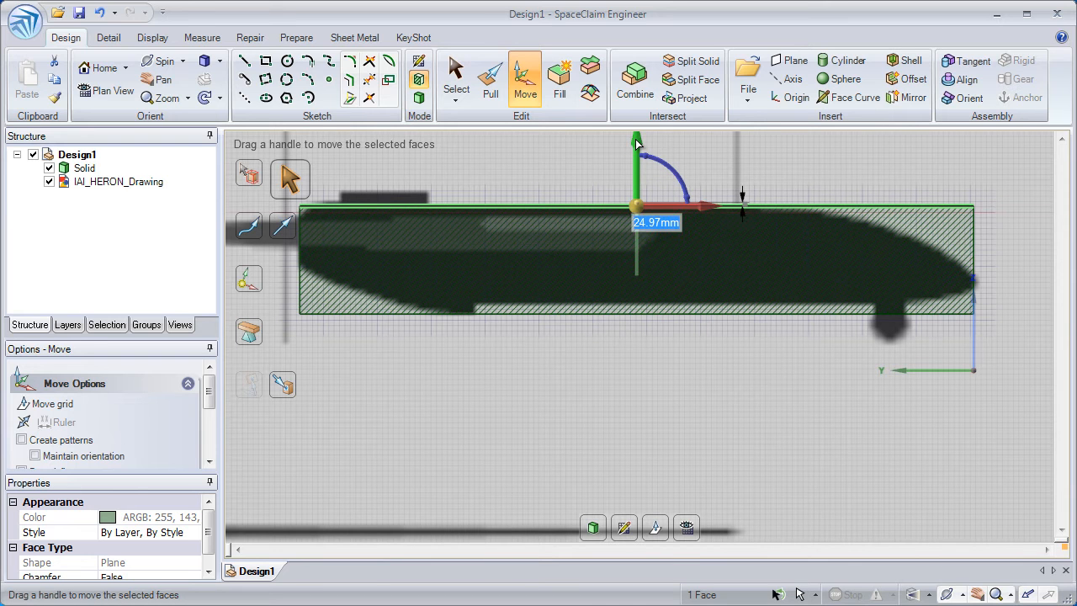
Trim the section's underside with a line about 3705 mm long, running from the belly step to the nose end
scroll(516, 336, "up", 3)
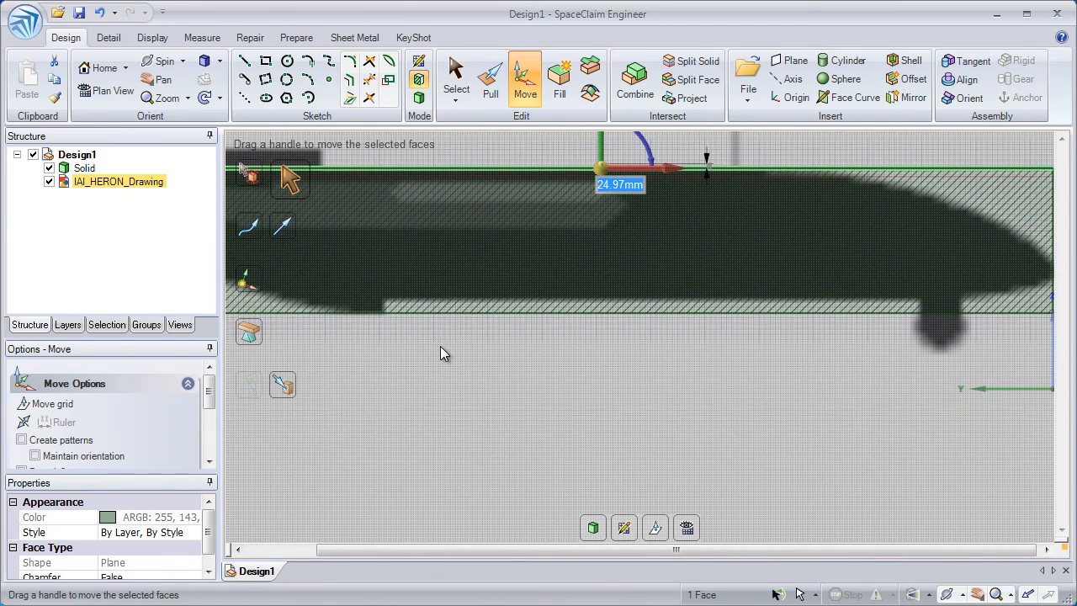
middle_click_drag(504, 360, 463, 359, "shift")
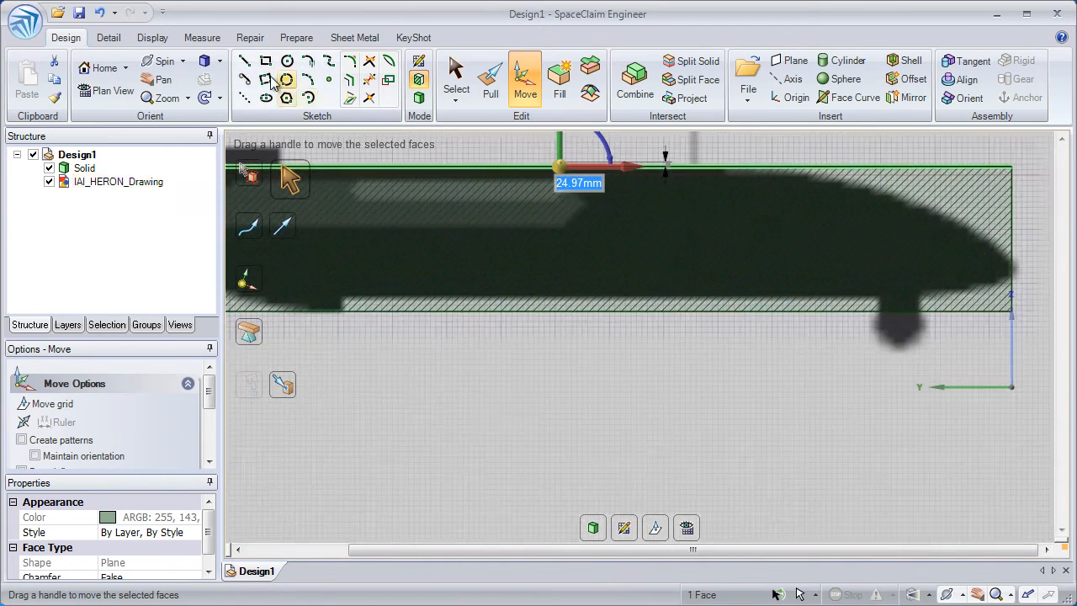
left_click(244, 60)
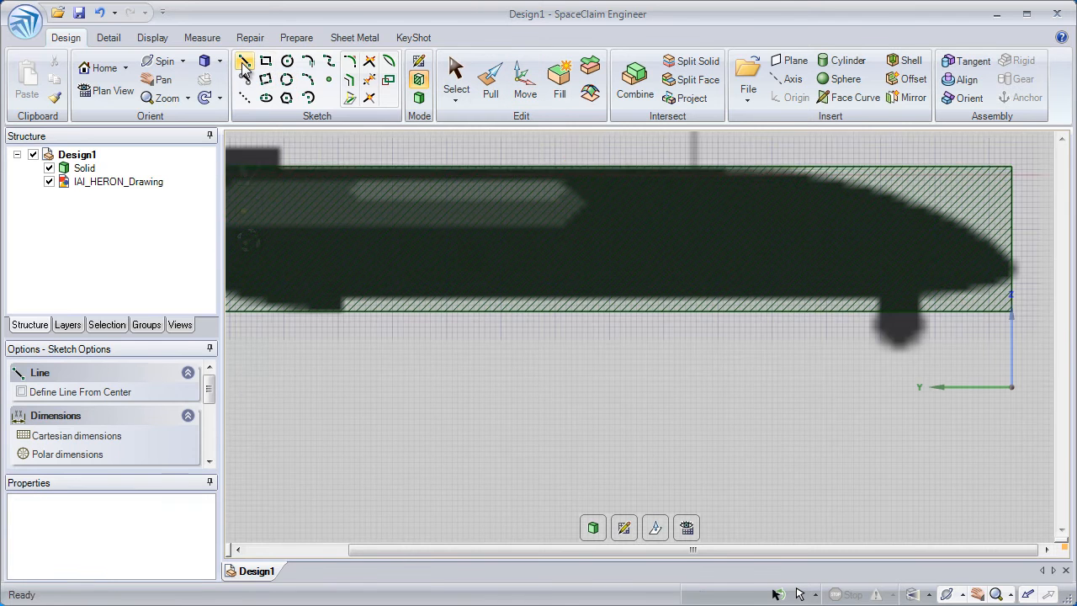
left_click(341, 311)
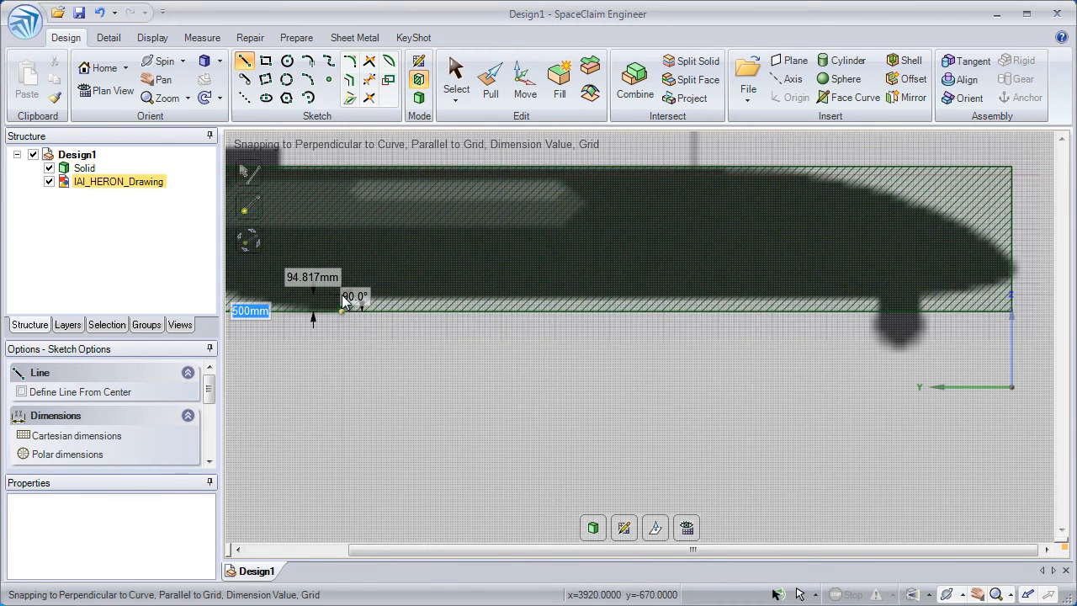
left_click(1013, 296)
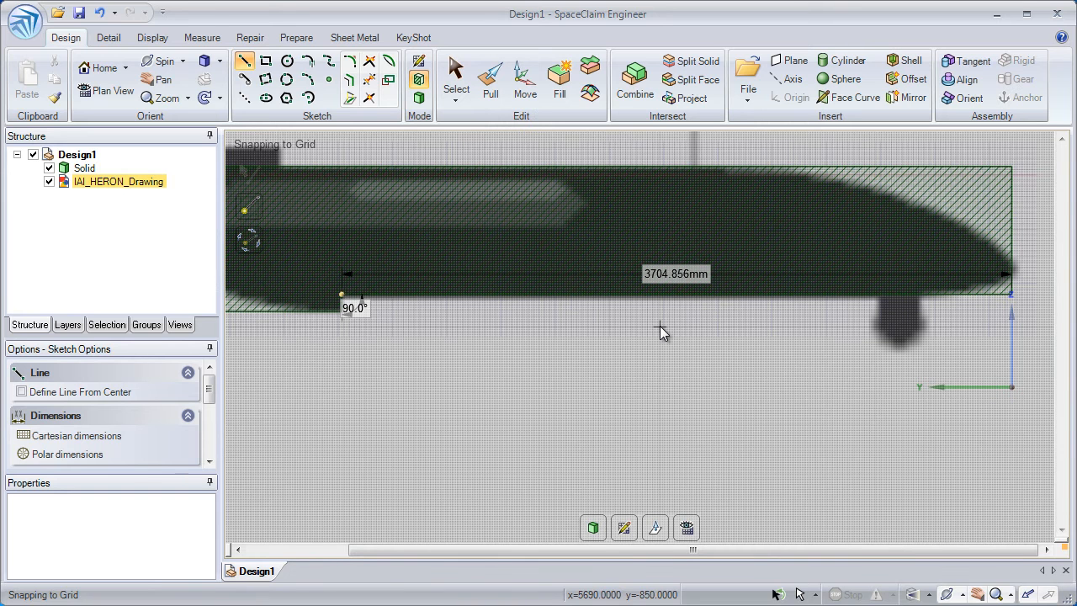
Round the nose with two tangent arcs, one from the top edge and one from the underside, both ending on the front edge
left_click(309, 68)
left_click(742, 165)
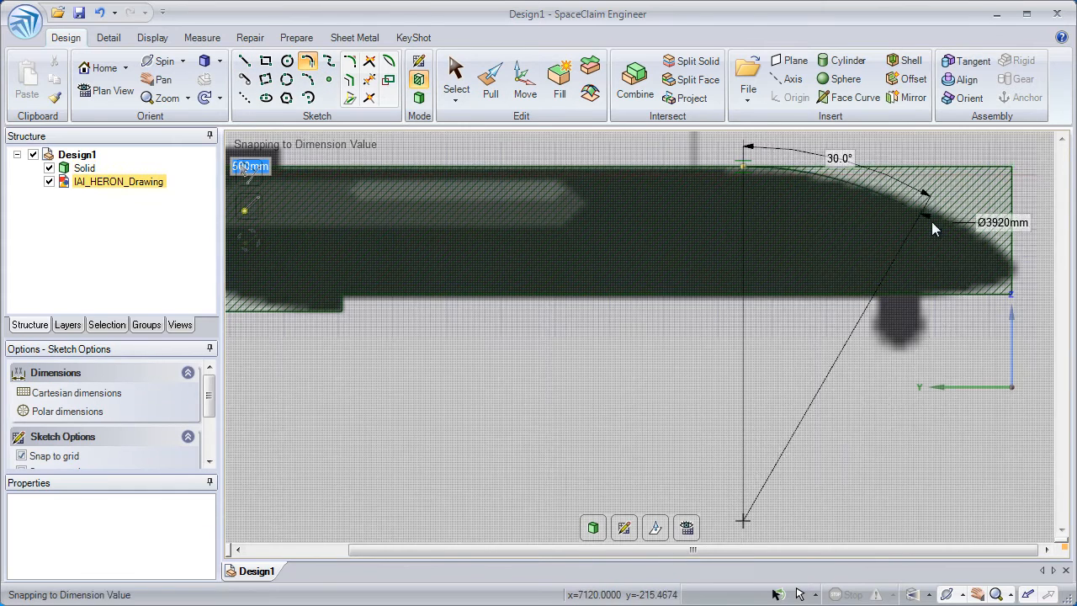
left_click(1013, 253)
left_click(855, 294)
left_click(1011, 280)
Cut the lower rear corner with a tangent arc about 3345 mm in diameter, from the belly to the rear edge
middle_click_drag(479, 296, 744, 311, "ctrl")
left_click(565, 324)
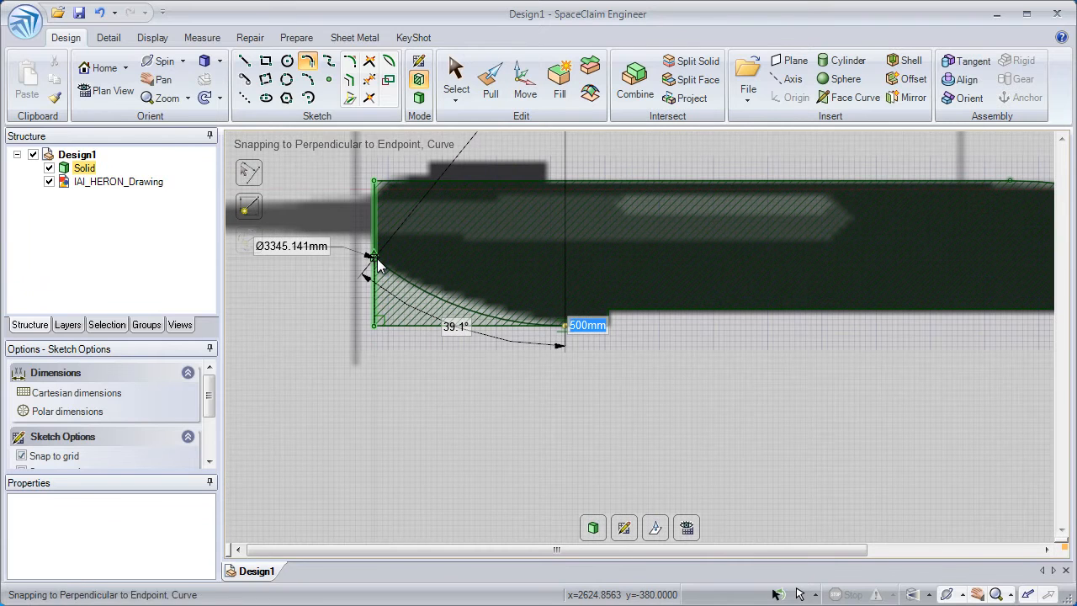
left_click(373, 261)
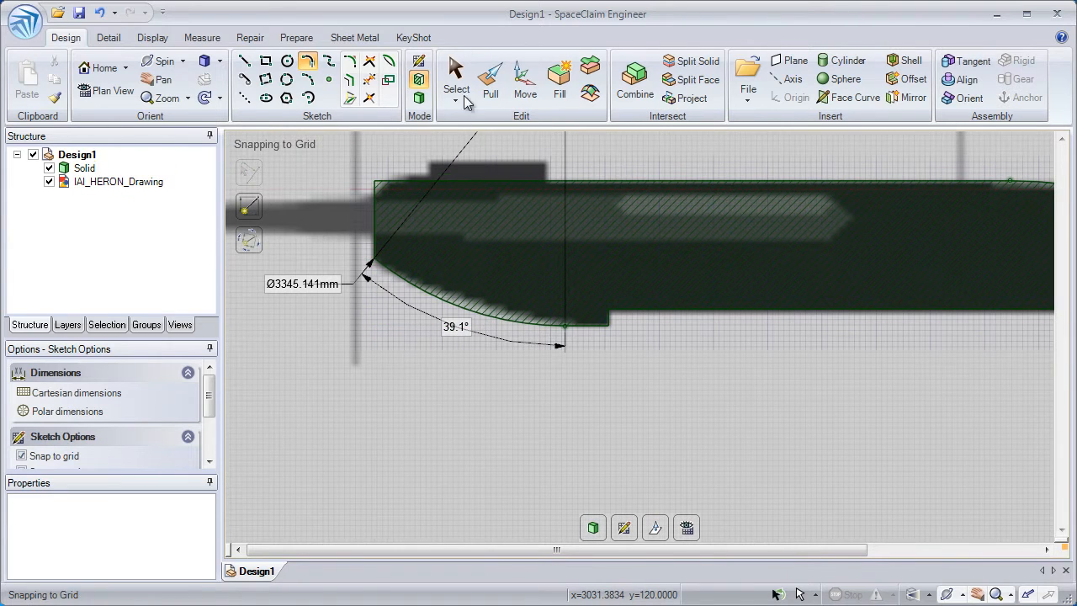
Bend the lower rear arc into a flatter curve that follows the drawn outline of the tail underside
left_click(388, 62)
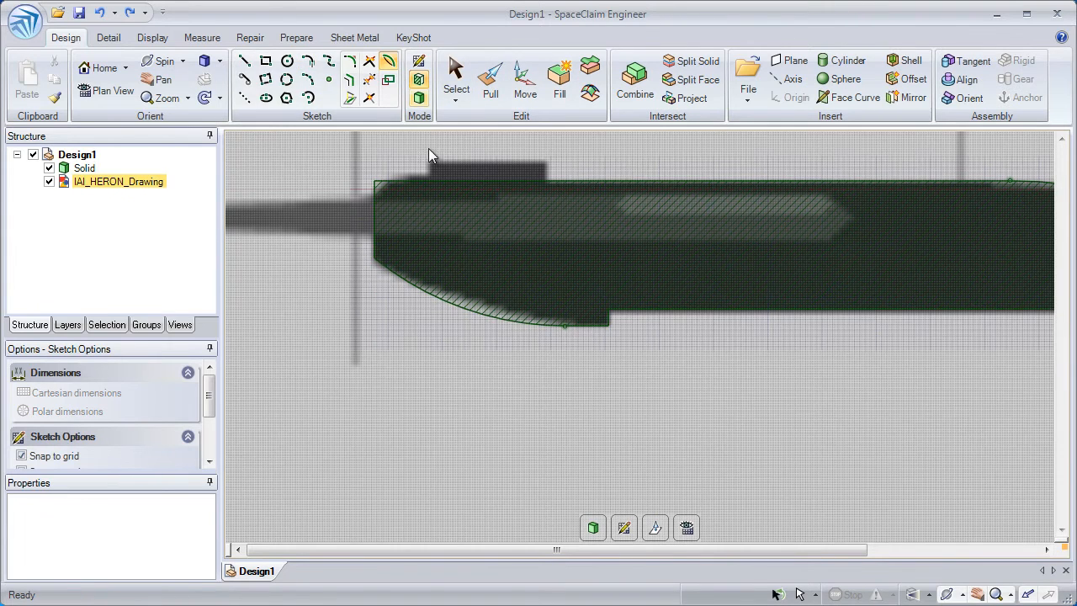
left_click(485, 313)
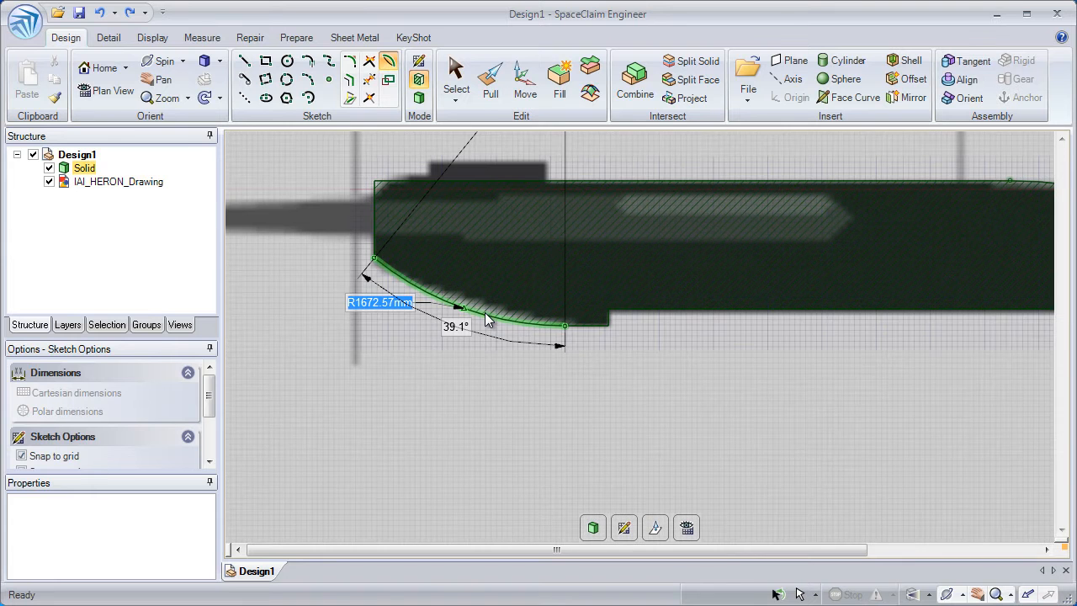
left_click(480, 363)
mouse_move(492, 316)
left_mouse_down()
mouse_move(505, 286)
mouse_move(486, 322)
left_mouse_up()
Leave sketching and return from Section mode to 3D mode
scroll(487, 350, "down", 4)
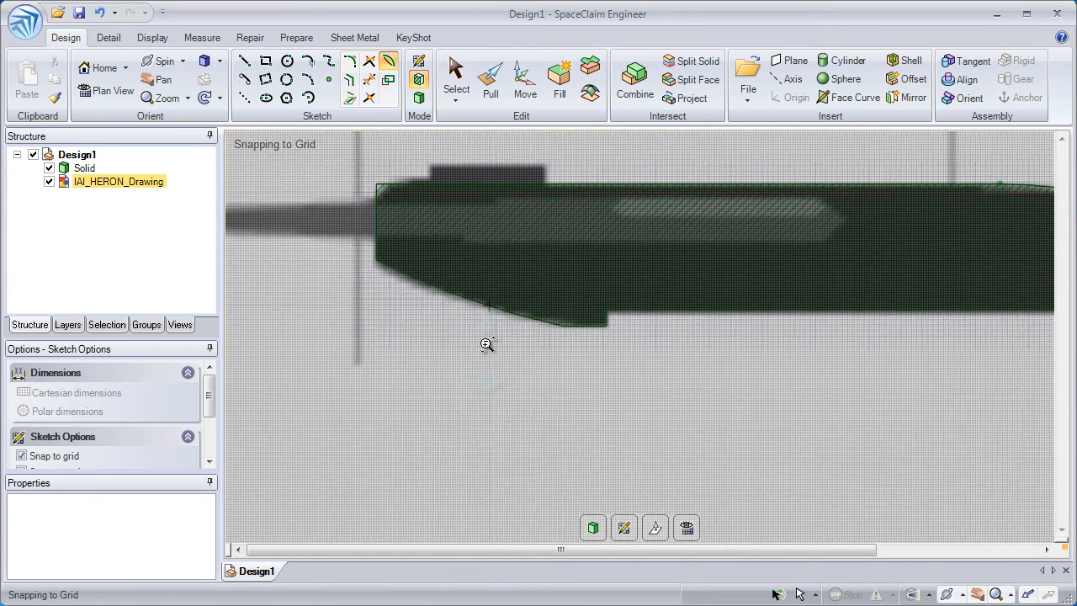
key("s")
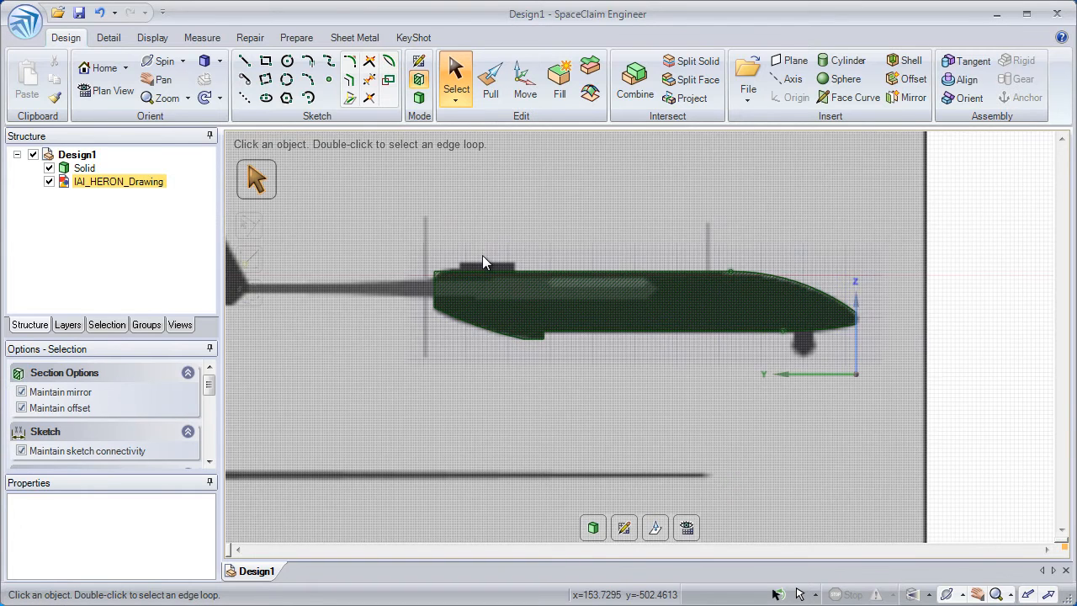
scroll(482, 255, "down", 4)
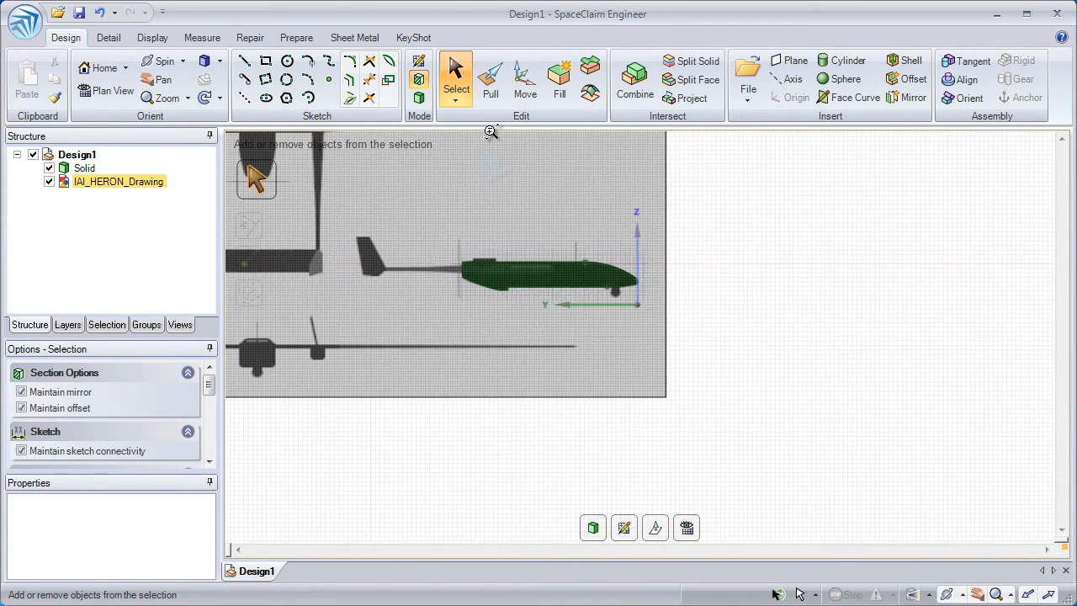
left_click(419, 99)
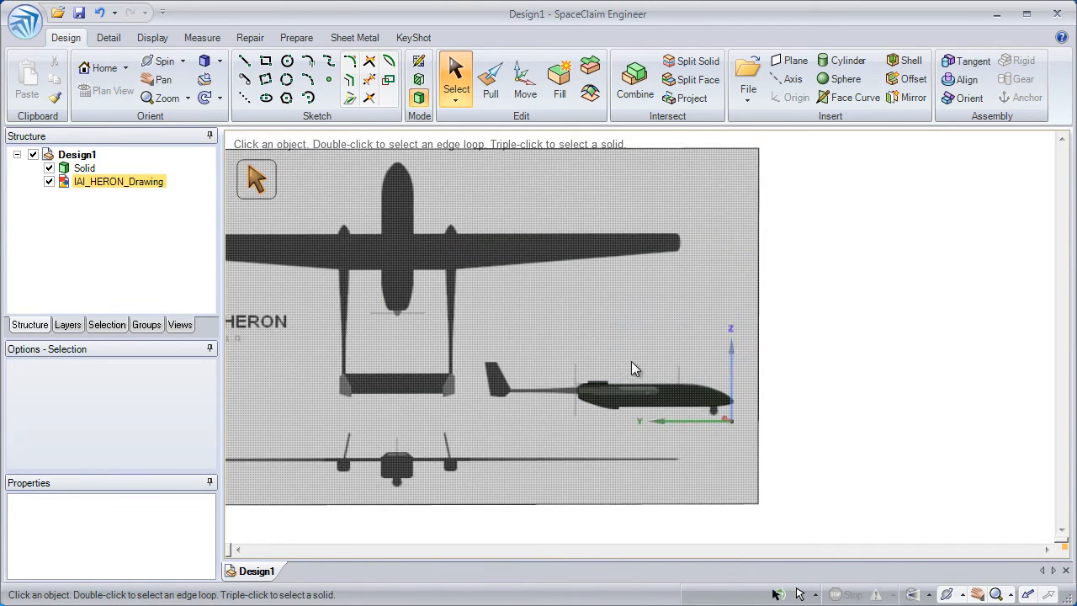
Create a copy of the Heron drawing image rotated 270° about its horizontal axis so that it lies flat
key("m")
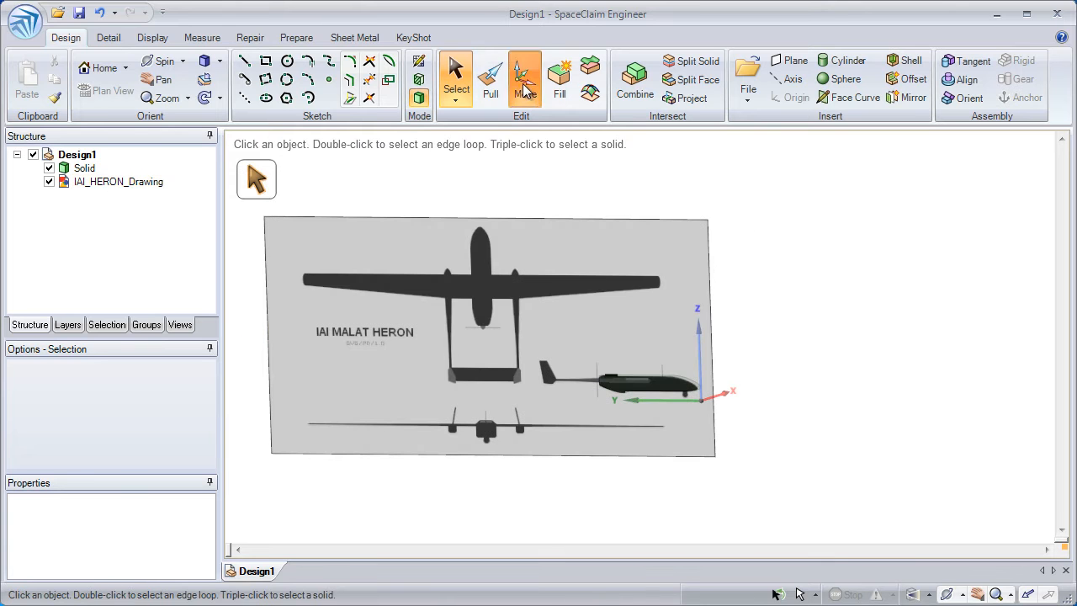
left_click(523, 313)
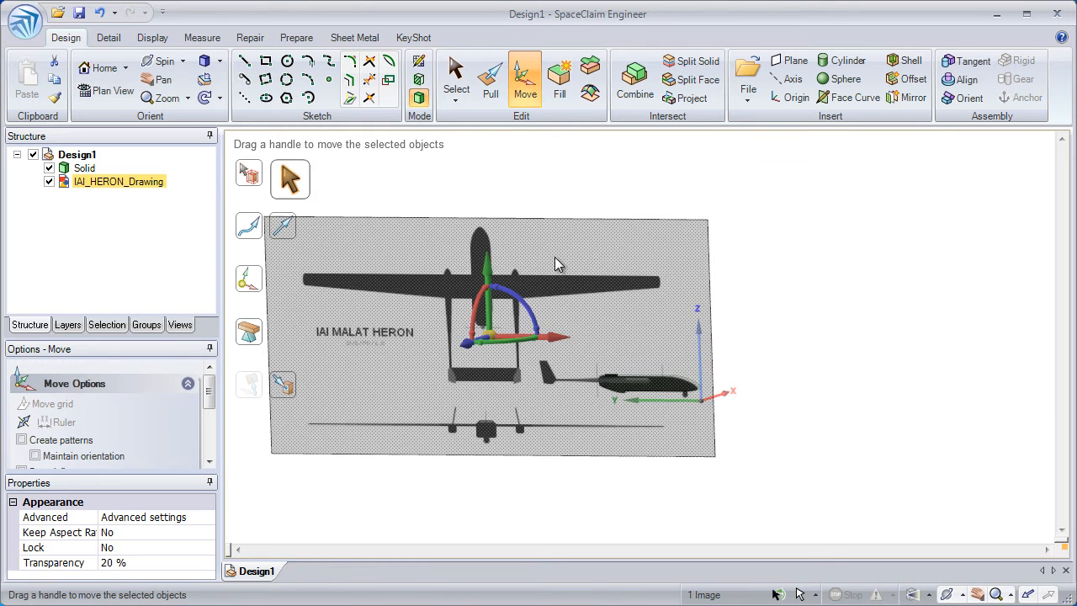
mouse_move(568, 261)
left_mouse_down()
mouse_move(498, 240)
mouse_move(649, 266)
left_mouse_up()
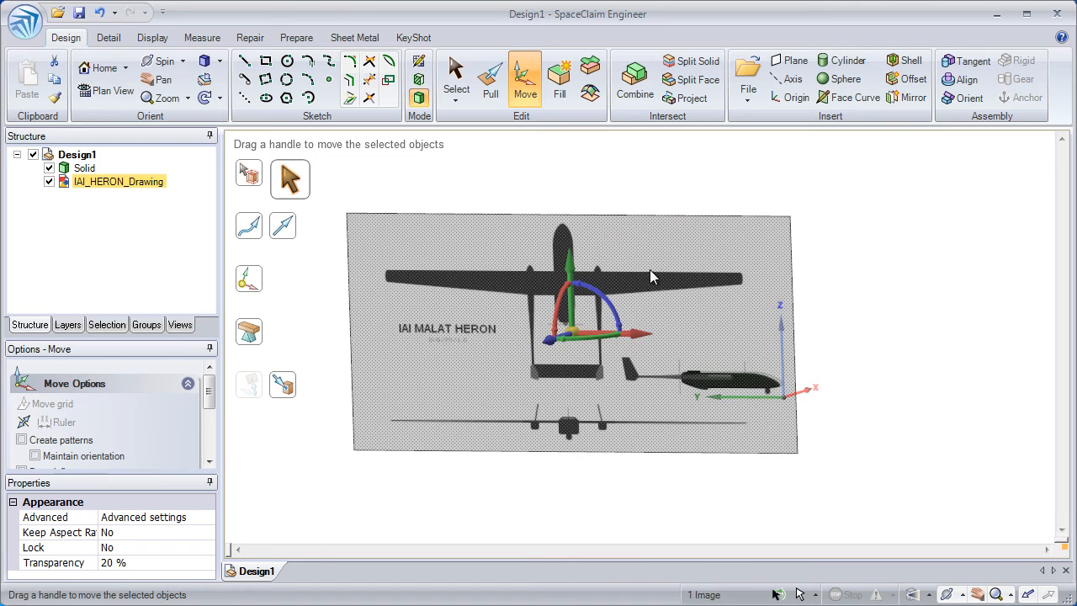
middle_click_drag(649, 262, 637, 277)
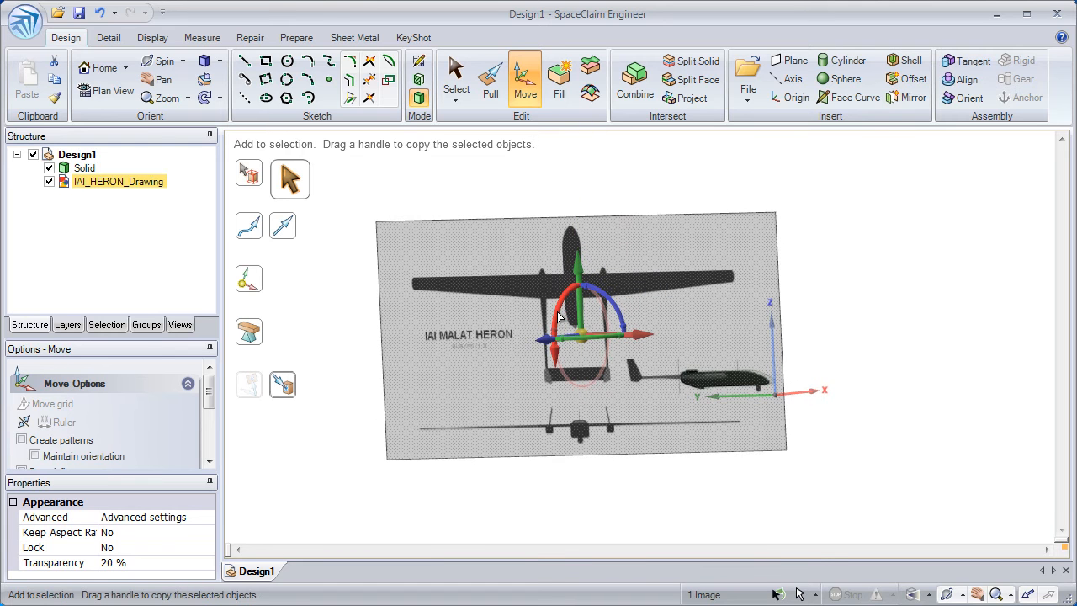
left_click_drag(558, 316, 599, 269, "ctrl")
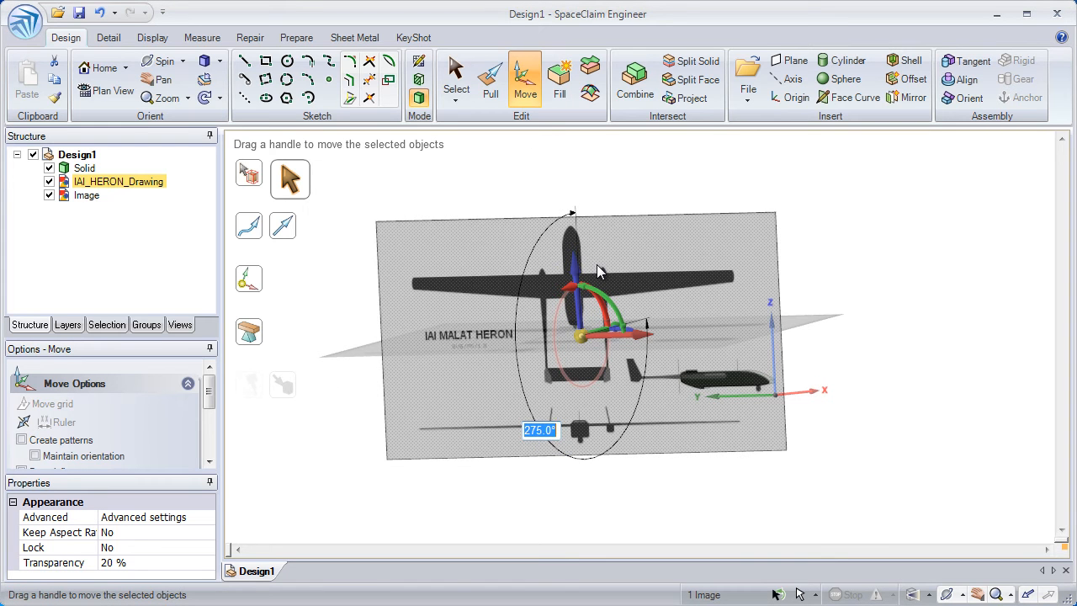
type("27")
key("Return")
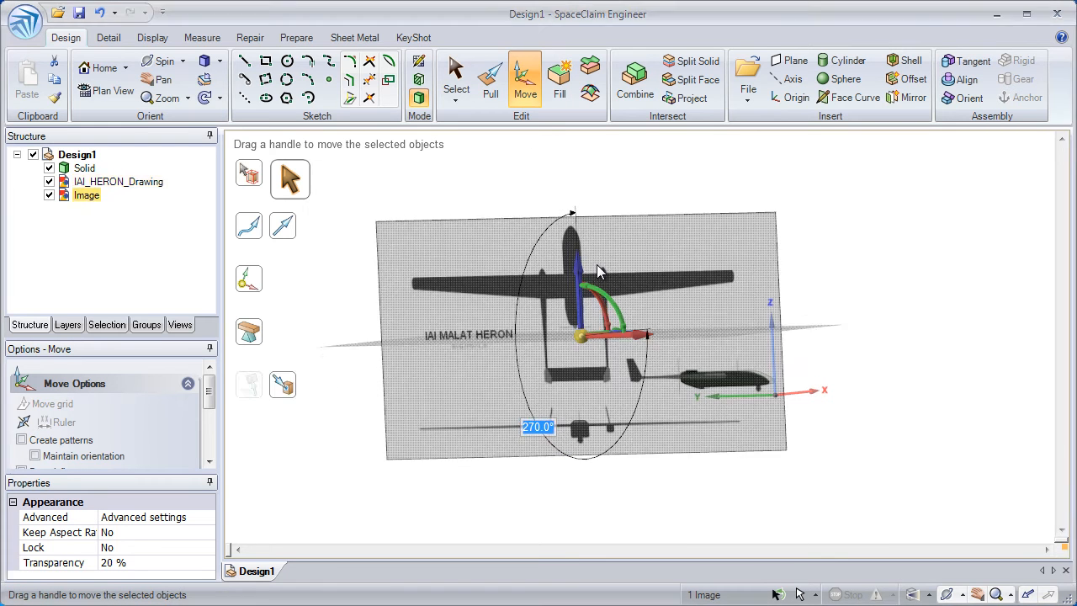
Rotate the copied image 270° about the vertical axis to align its top-view fuselage with the solid
middle_click_drag(599, 285, 589, 341)
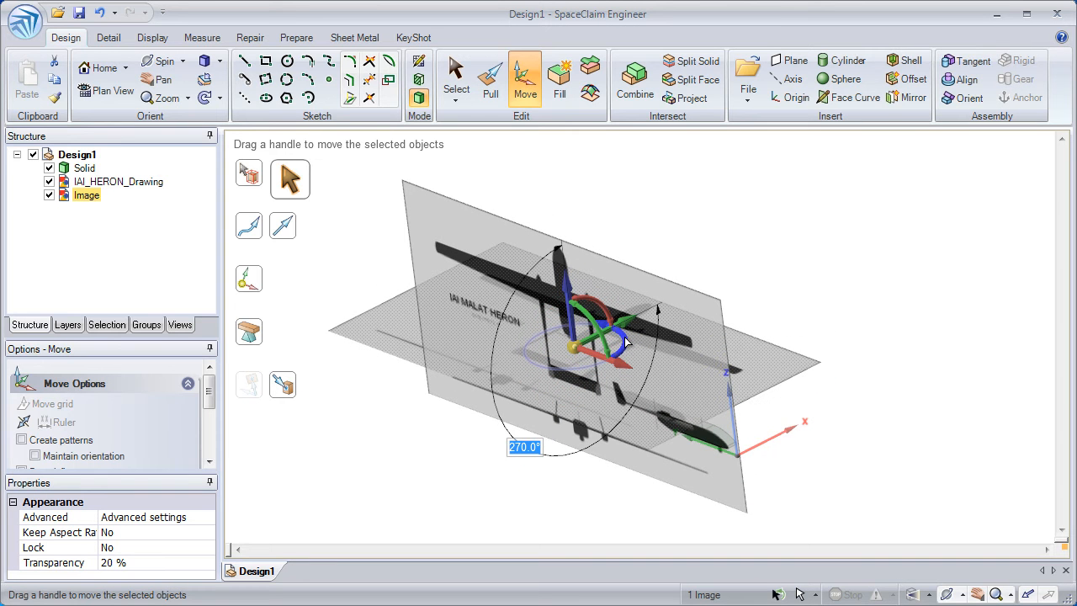
left_click_drag(626, 341, 610, 388)
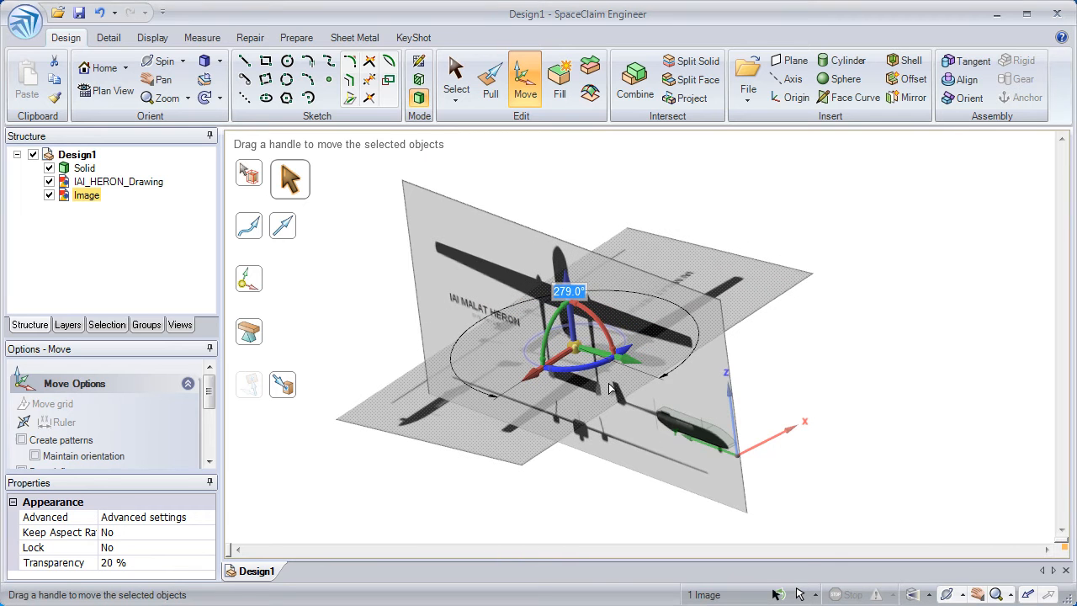
type("27")
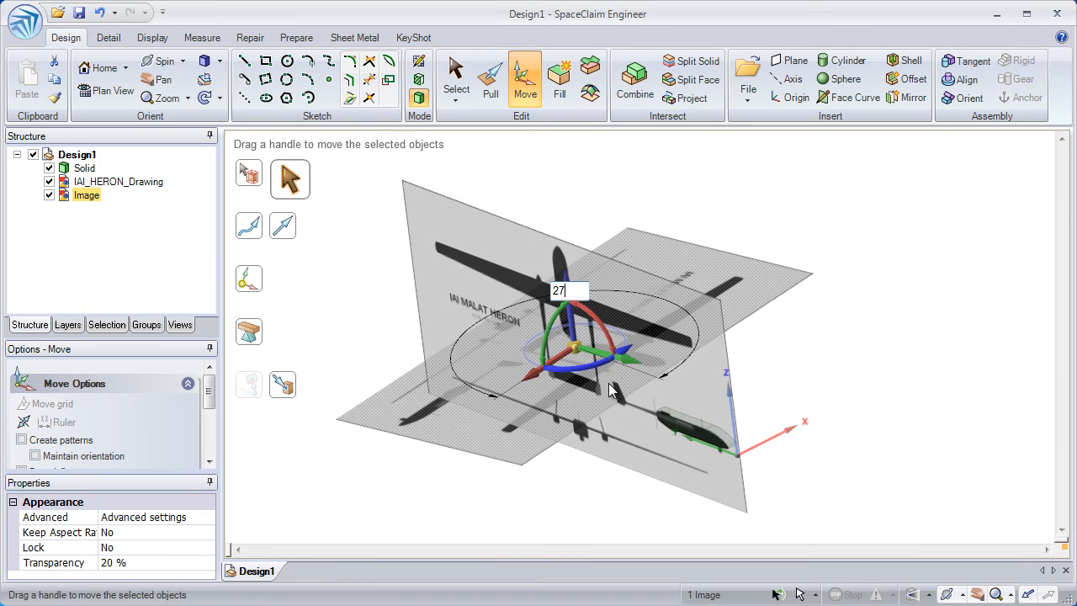
key("Return")
Move the copied image along its vertical handle up to the lower edge of the fuselage solid
middle_click_drag(611, 389, 609, 340)
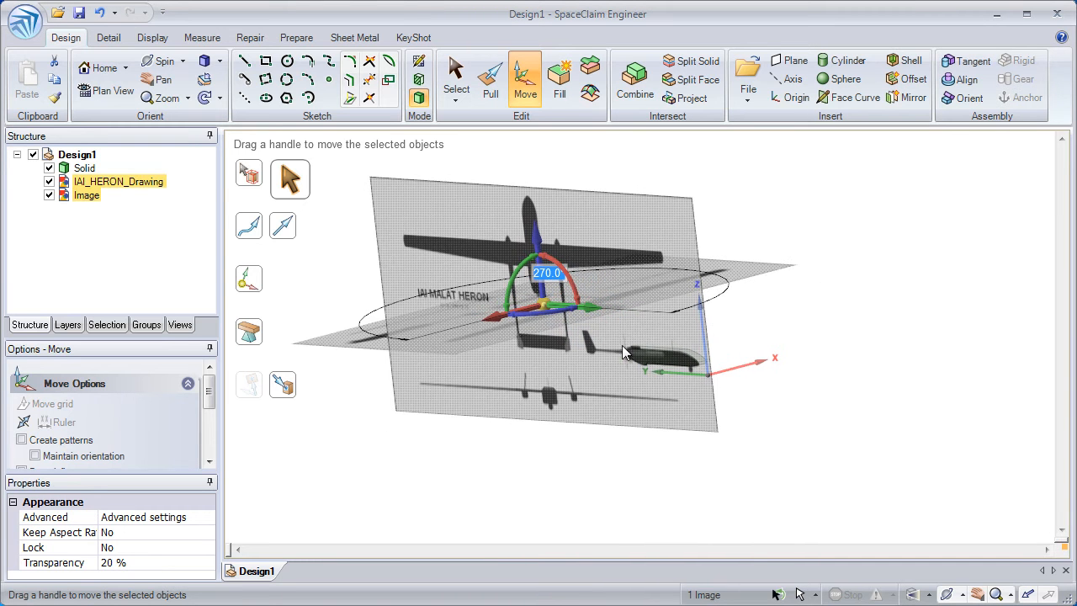
left_click(538, 242)
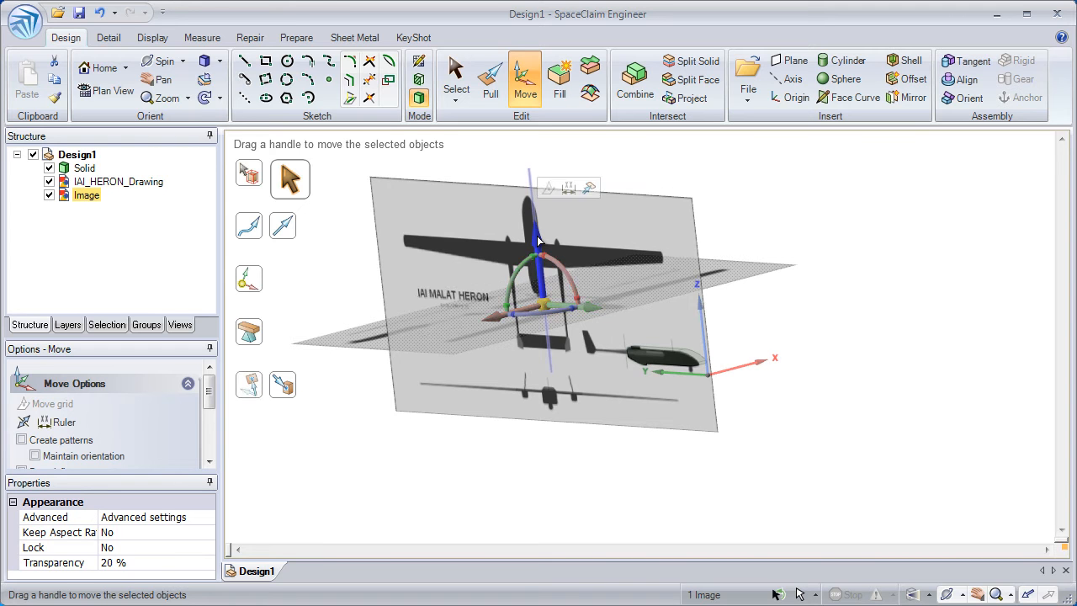
left_click(588, 191)
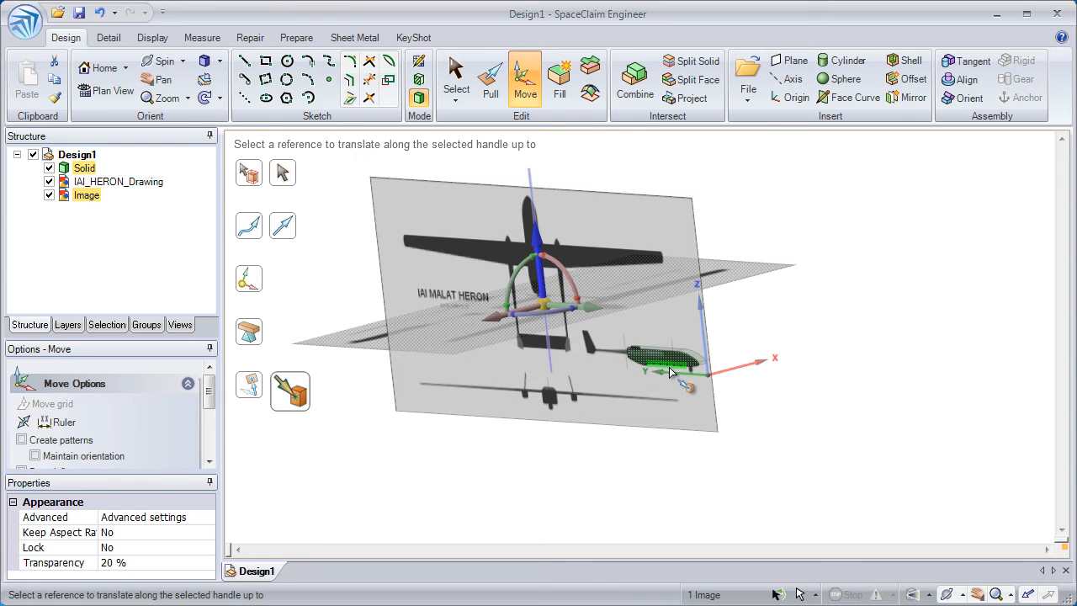
scroll(669, 367, "up", 5)
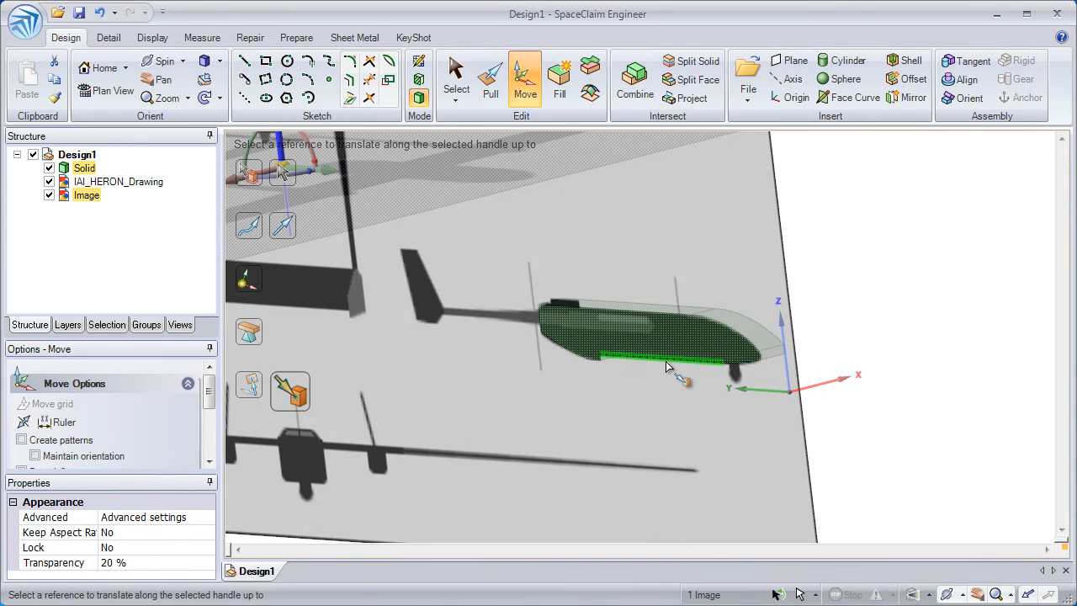
left_click(665, 361)
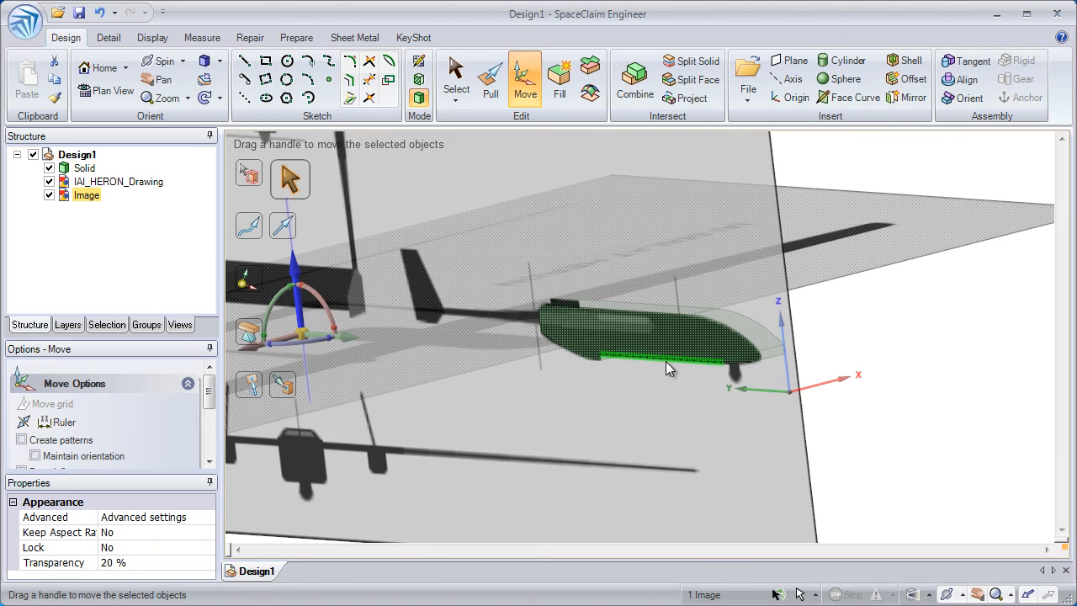
Hide the original drawing image and show the flat copy and the solid in plan view
middle_click_drag(665, 361, 742, 414)
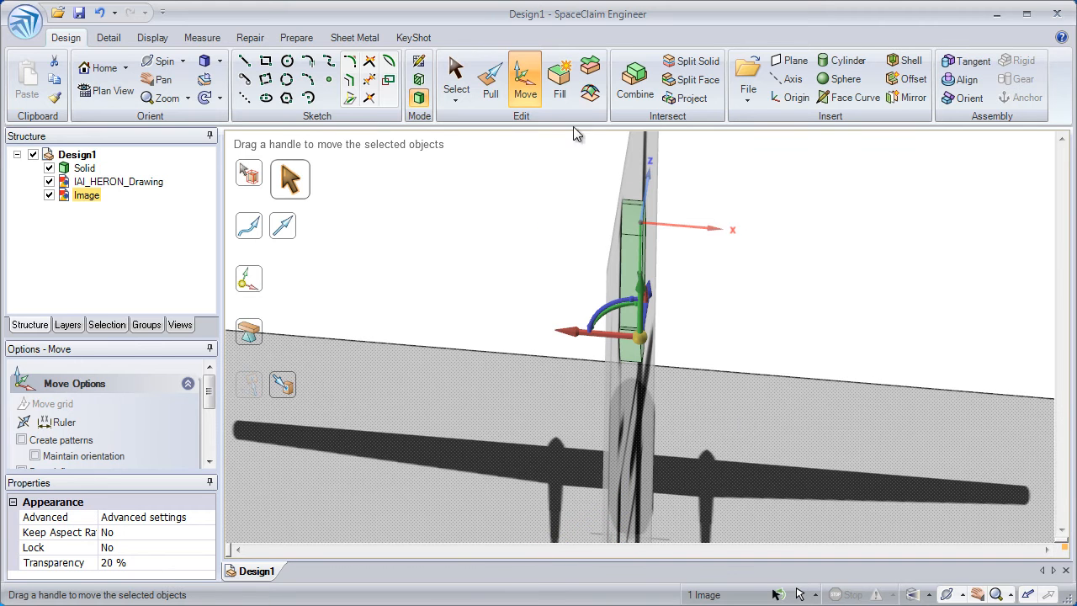
left_click(456, 80)
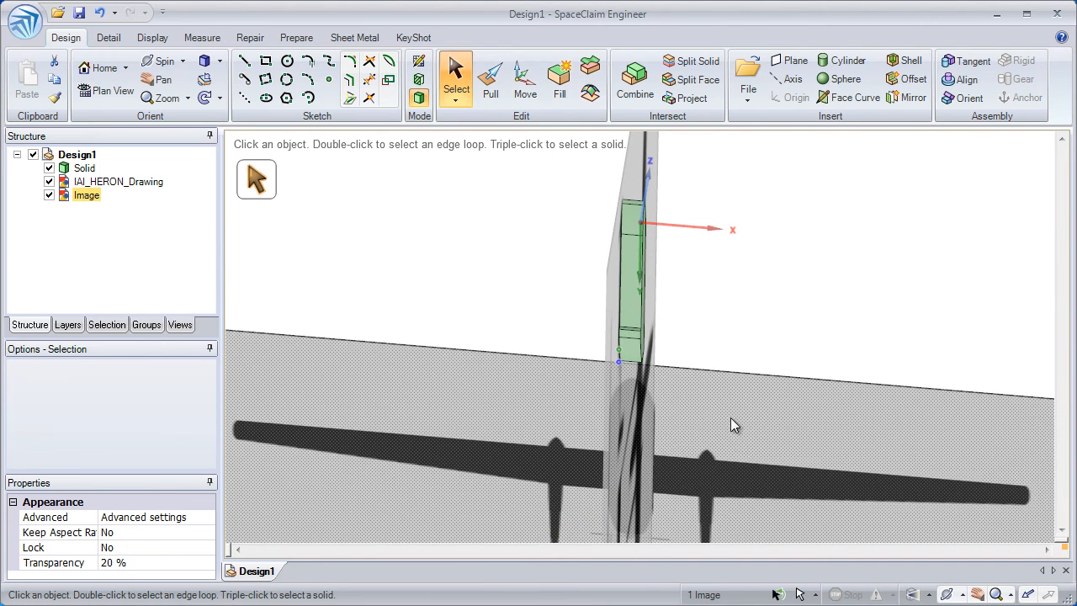
middle_click_drag(753, 372, 710, 318, "shift")
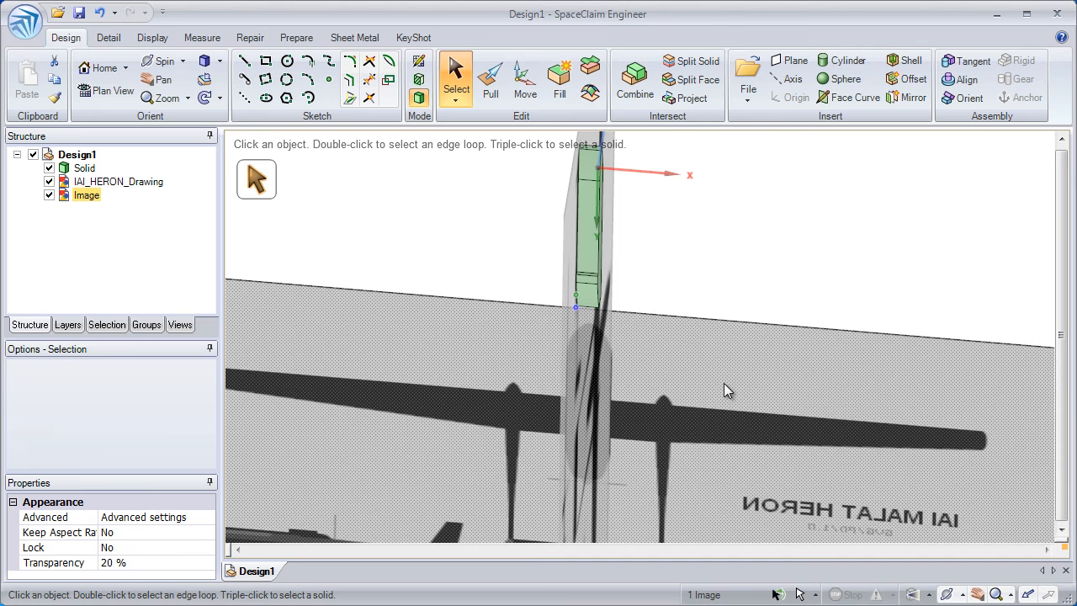
left_click(117, 92)
middle_click_drag(692, 264, 693, 266, "shift")
middle_click_drag(693, 267, 746, 306, "shift")
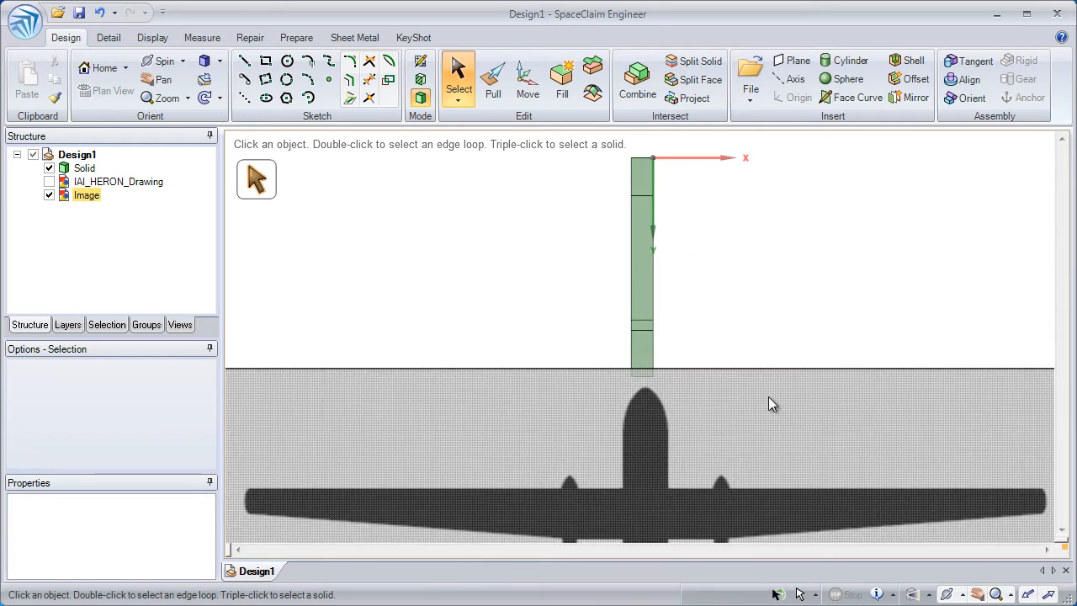
Section the fuselage solid along the plane of the flat copied drawing image, with the top-view fuselage in view
left_click(768, 397)
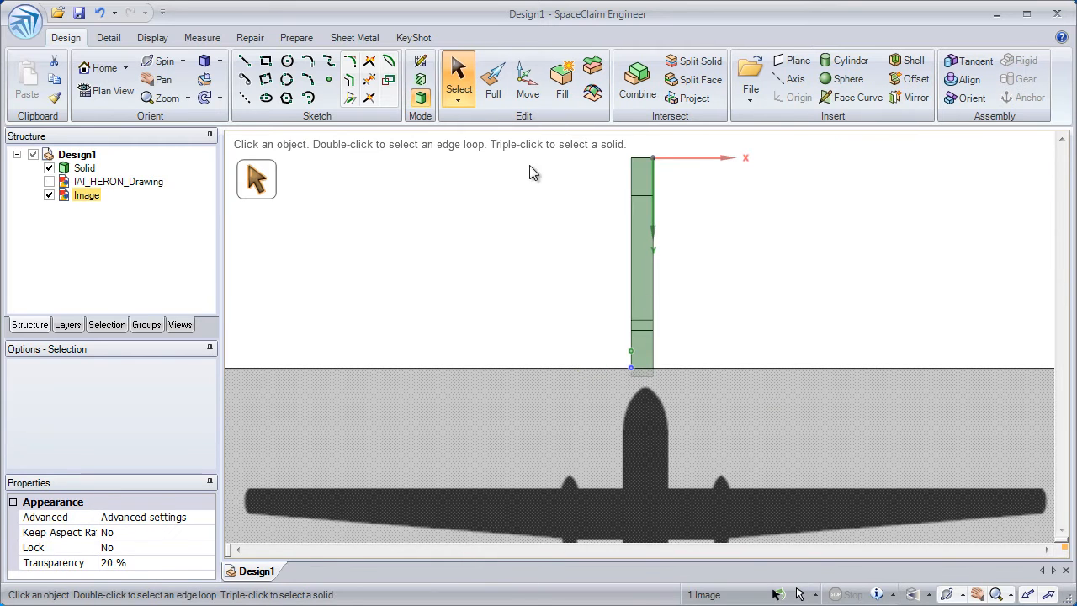
left_click(419, 86)
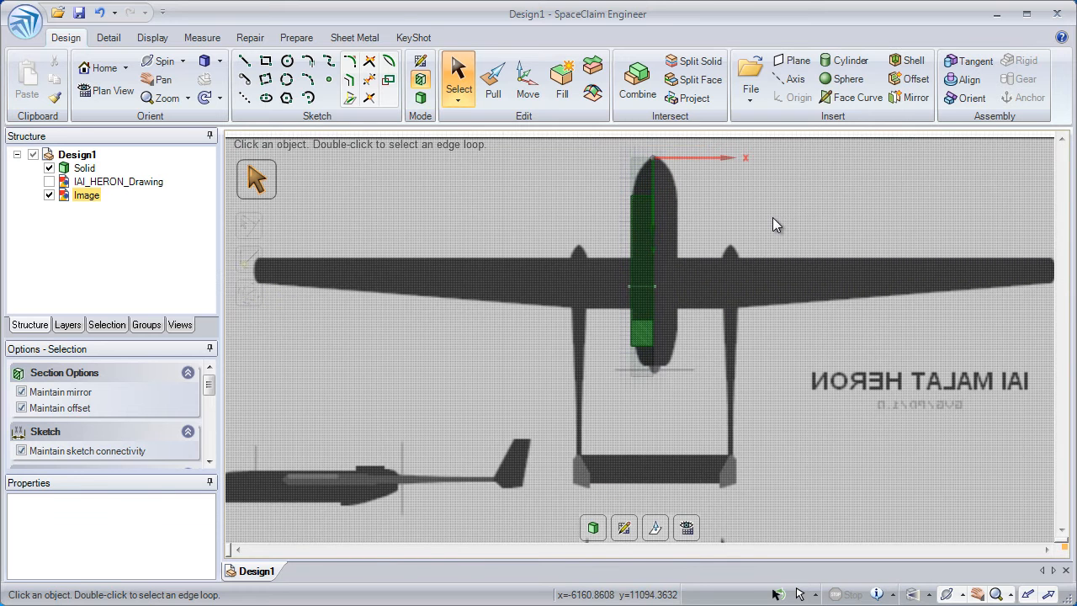
scroll(729, 219, "up", 2, "ctrl")
scroll(729, 219, "up", 2, "ctrl")
scroll(702, 281, "up", 1, "ctrl")
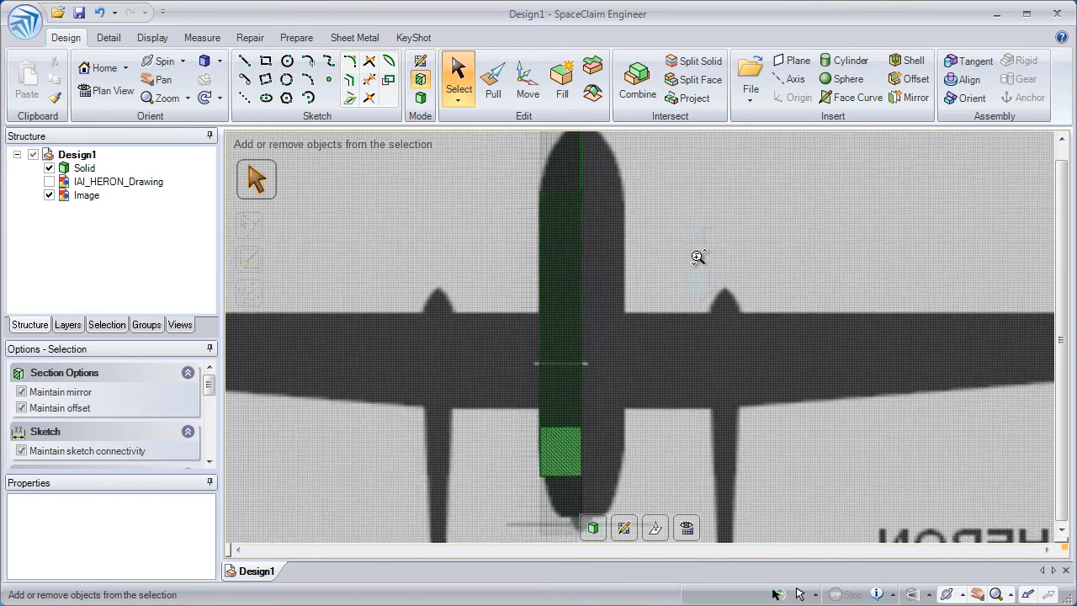
middle_click_drag(698, 245, 706, 248, "ctrl")
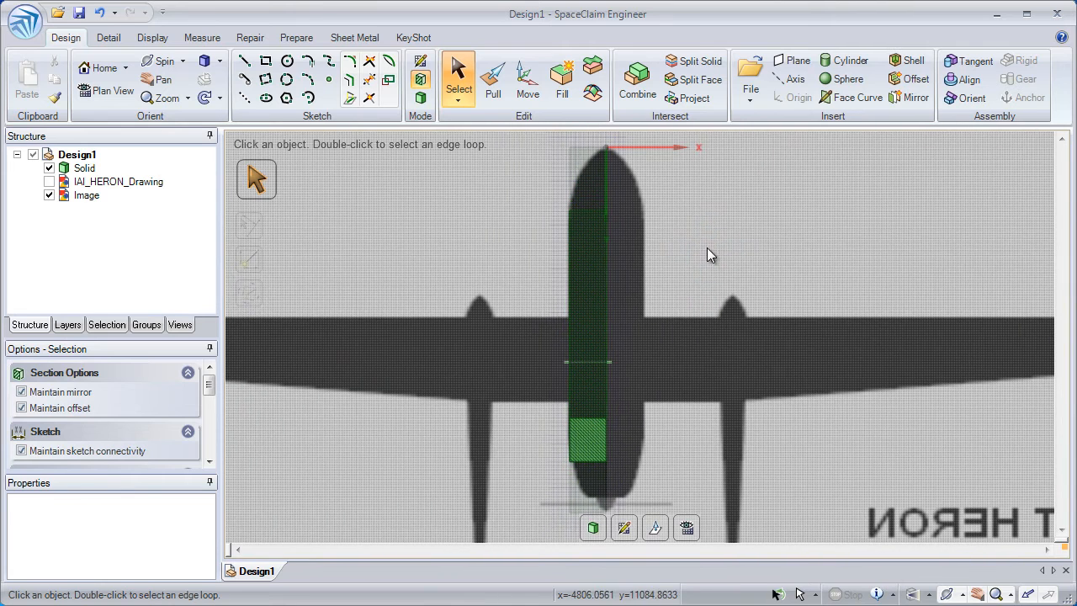
Sketch a tangent arc along the nose outline from the solid's outer side edge, spanning 50° with a diameter of about 3735 mm
left_click(307, 64)
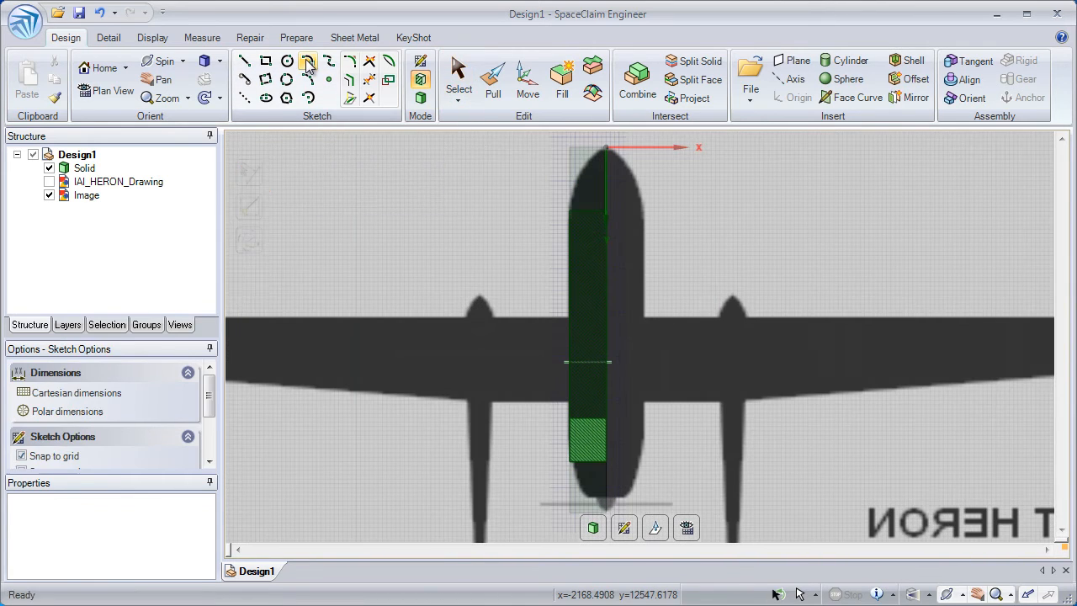
left_click(571, 241)
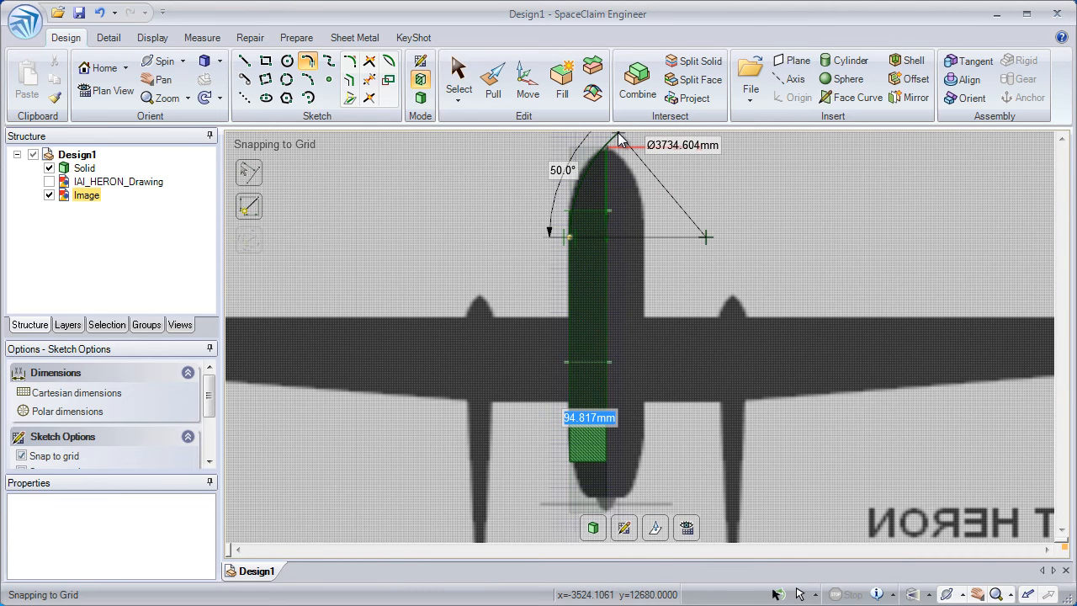
left_click(618, 134)
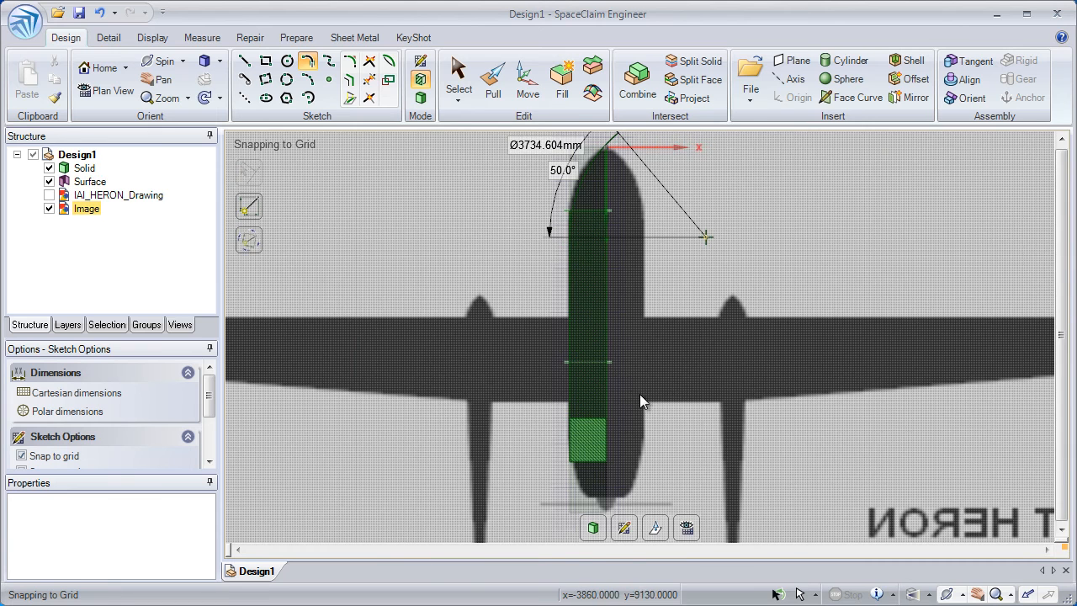
Sketch a tangent arc along the tail outline from the same outer side edge, spanning 45° with a diameter of about 4752 mm
middle_click_drag(639, 393, 637, 256, "shift")
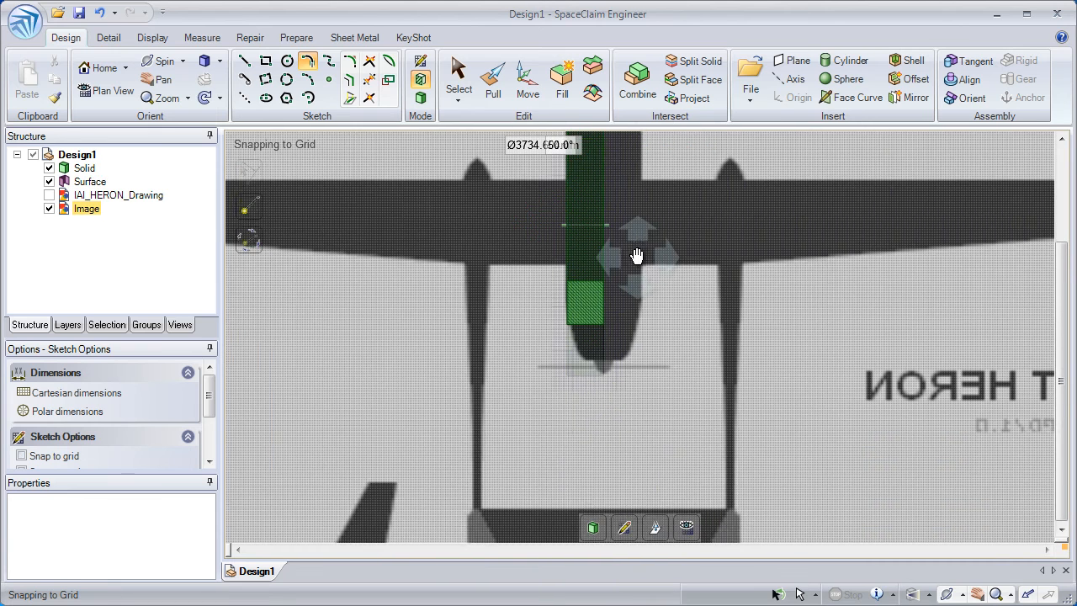
left_click(566, 296)
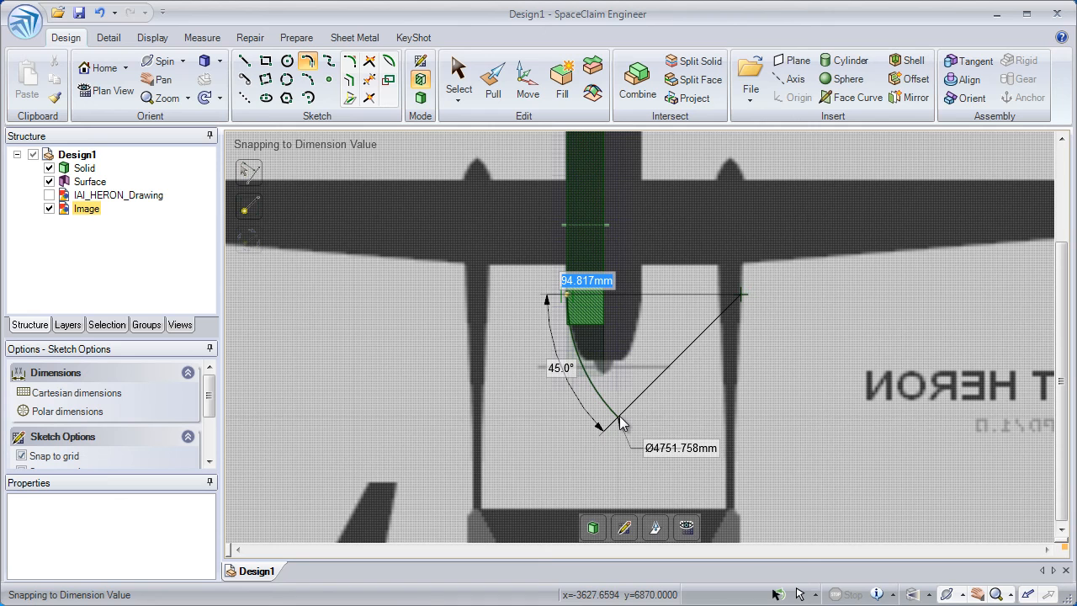
left_click(620, 423)
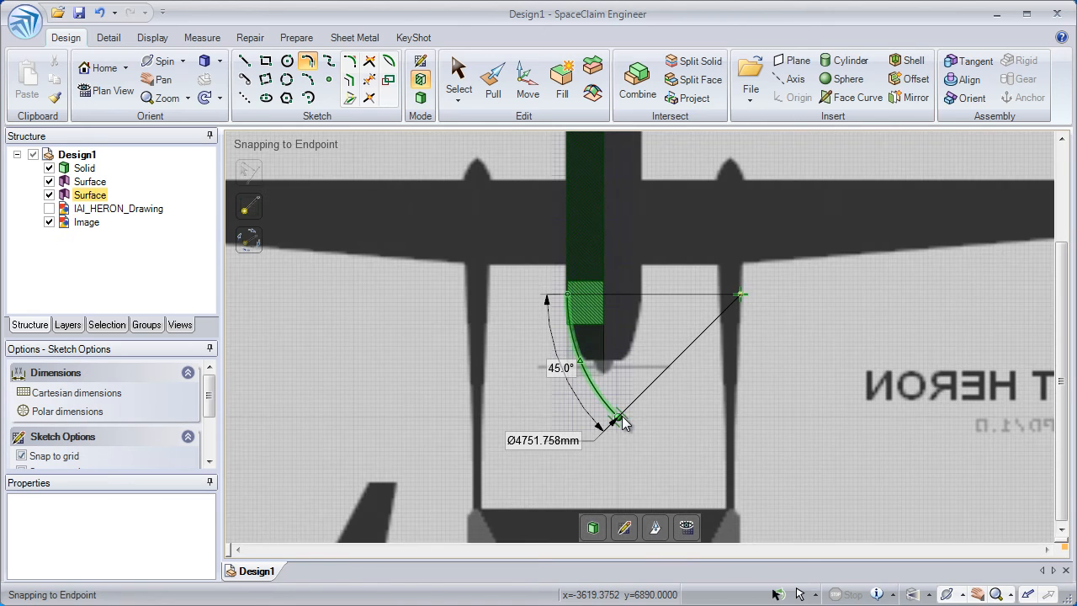
scroll(647, 379, "down", 2)
scroll(650, 351, "down", 1)
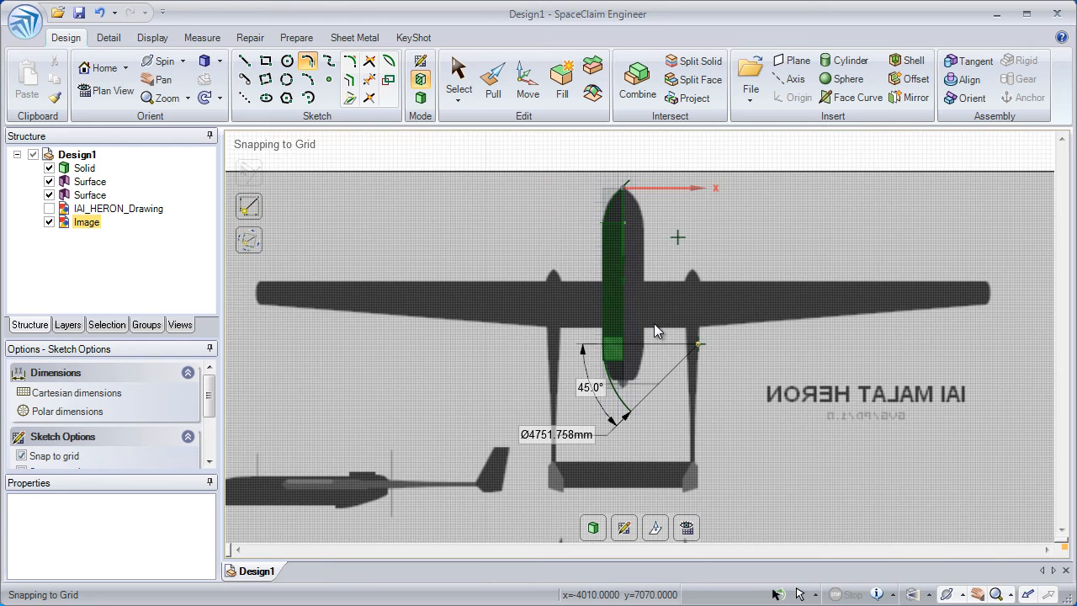
Return to 3D mode, hide the copied drawing image and end the arc command with the fuselage and both arc surfaces in view
left_click(421, 97)
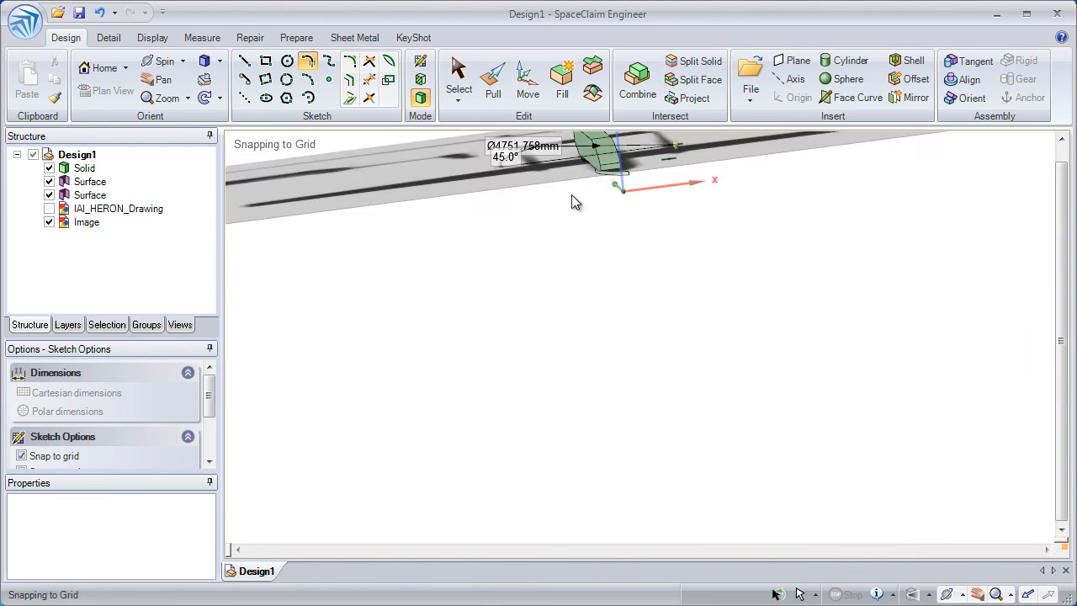
left_click(48, 222)
middle_click_drag(704, 301, 693, 435)
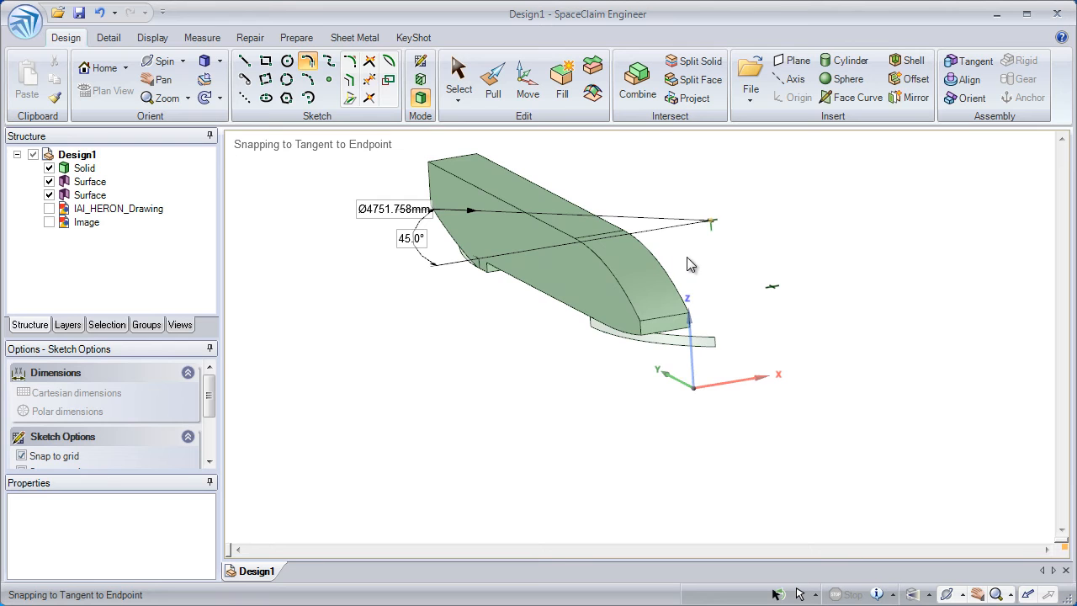
middle_click_drag(668, 262, 696, 250)
key("s")
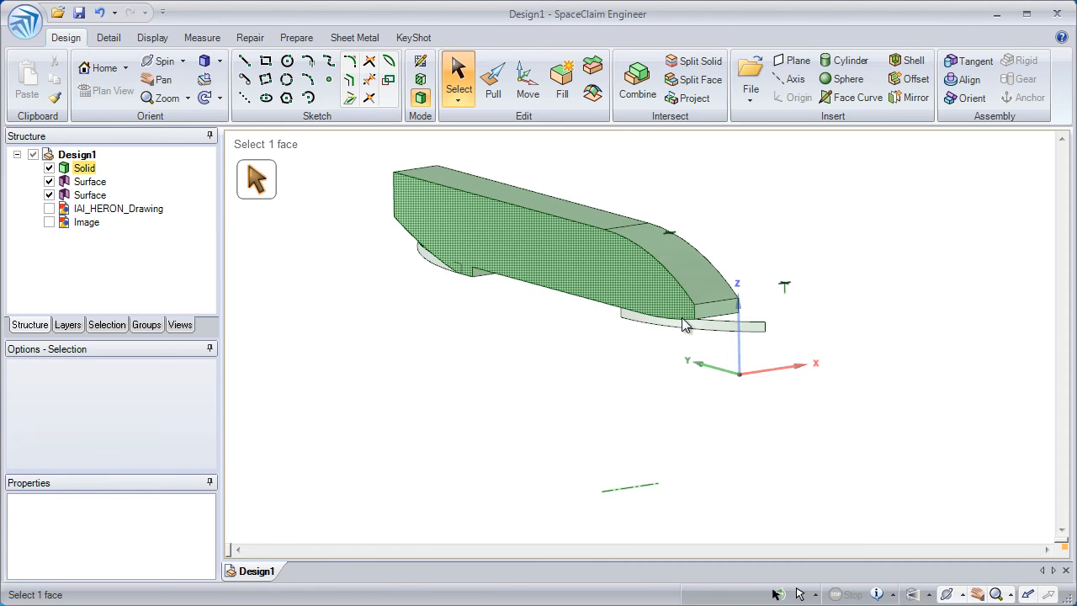
middle_click_drag(676, 291, 680, 308, "shift")
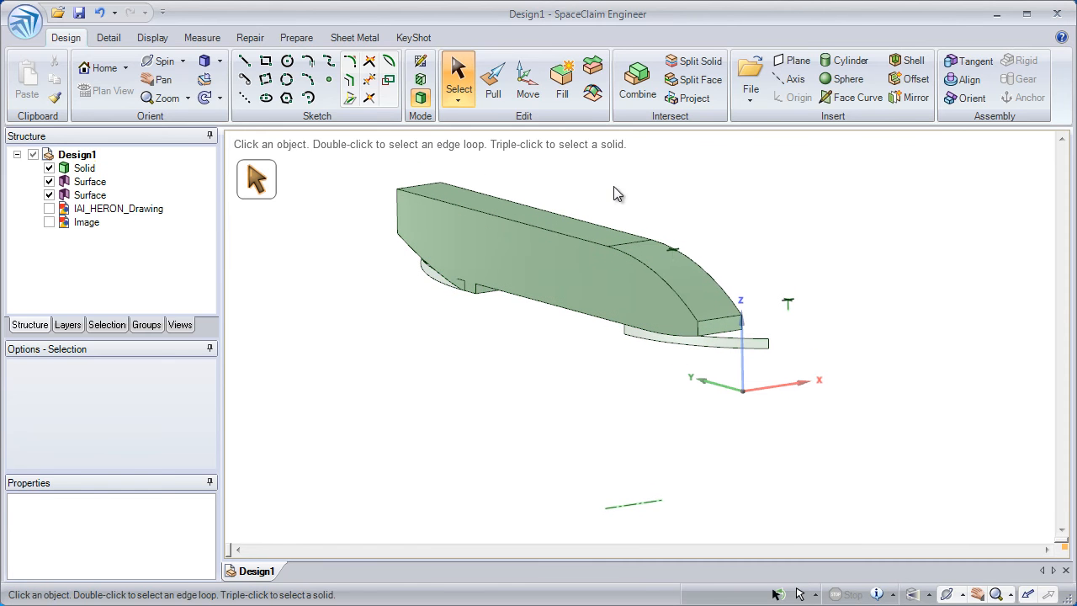
Pull the upper edge of the curved nose surface upward about 1347 mm, past the top of the fuselage
left_click(493, 84)
scroll(762, 337, "up", 3)
left_click(762, 356)
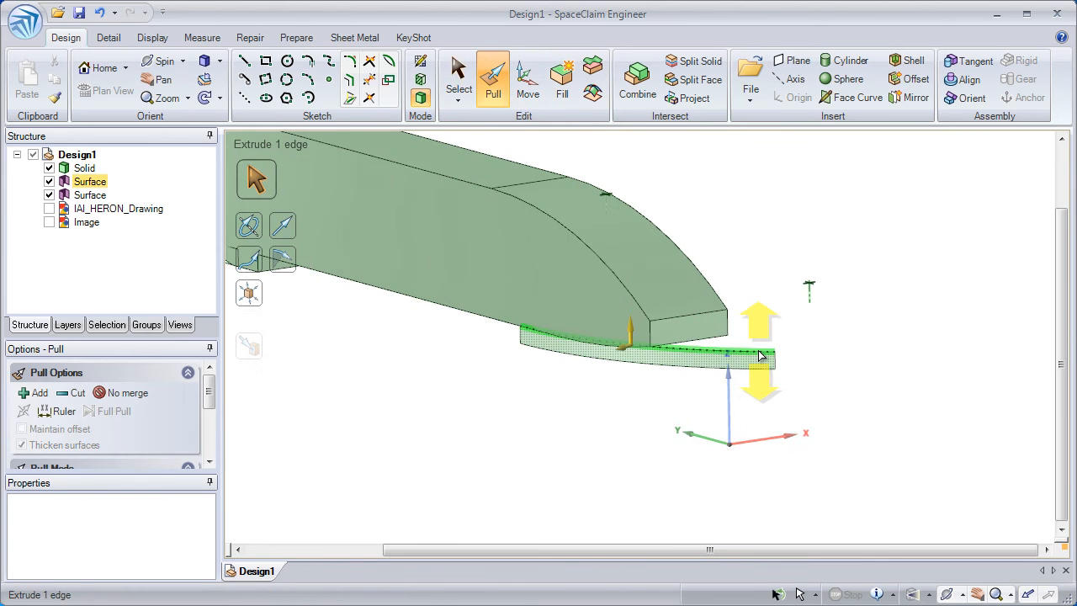
left_click_drag(829, 438, 853, 255)
middle_click_drag(851, 255, 1063, 355, "shift")
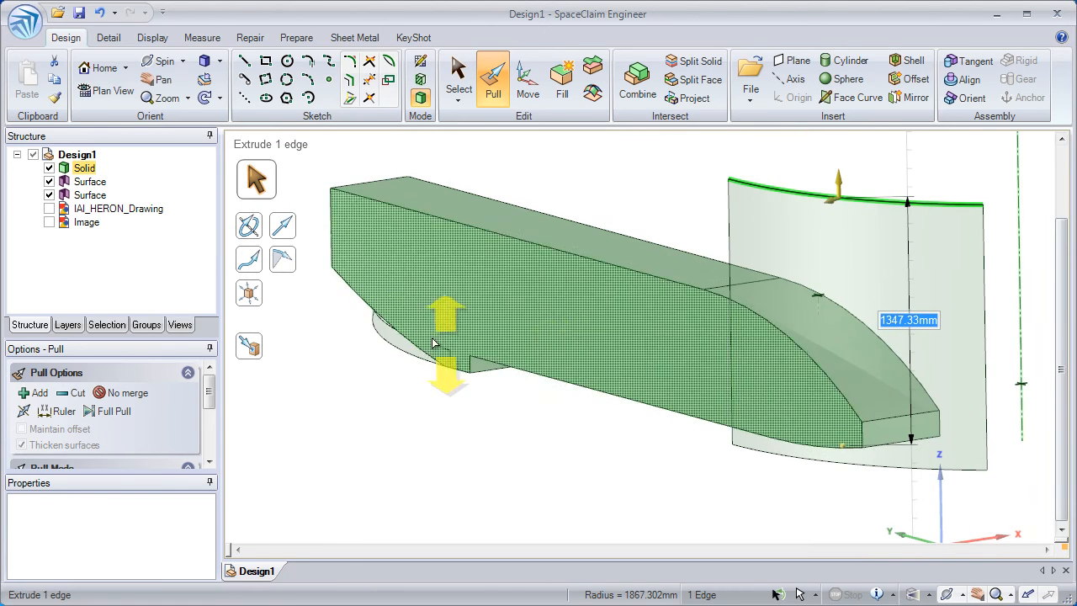
Pull the upper edge of the curved tail surface upward about 1207 mm, past the top of the fuselage
scroll(404, 370, "up", 5)
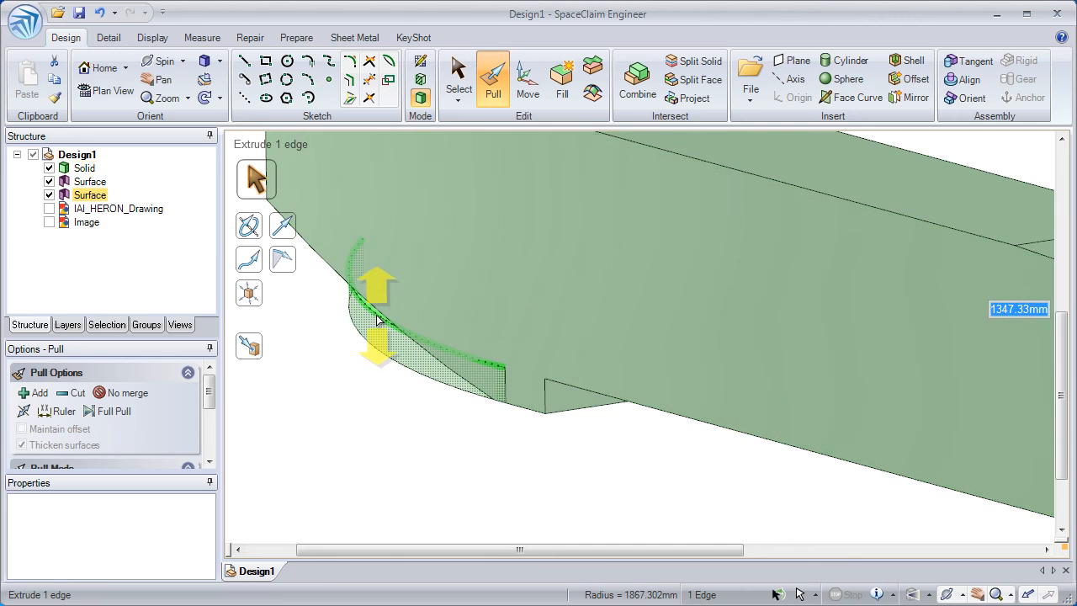
scroll(412, 361, "down", 5)
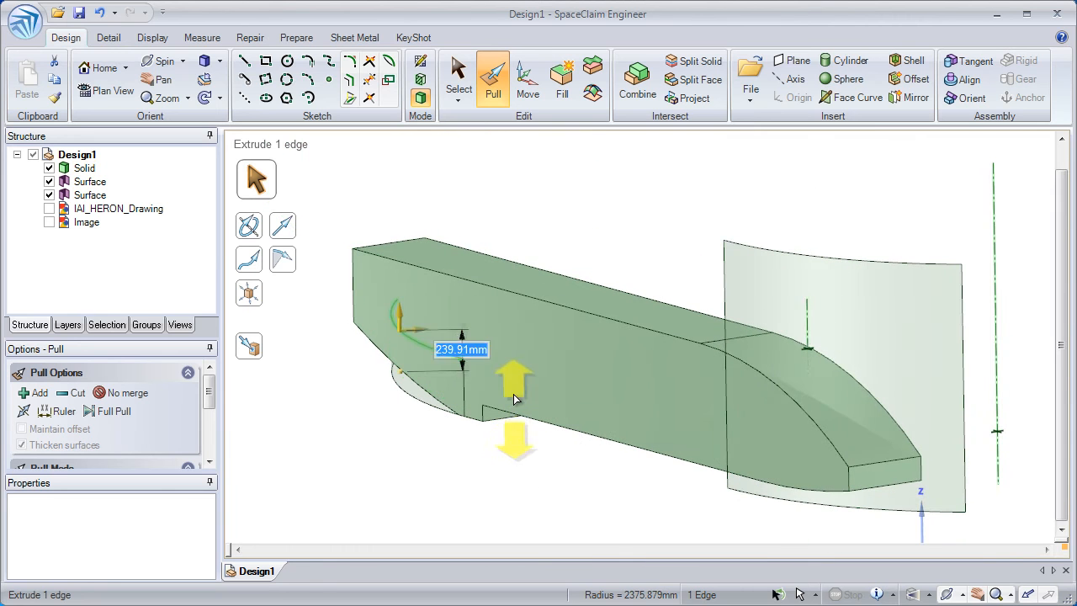
middle_click_drag(547, 251, 594, 220)
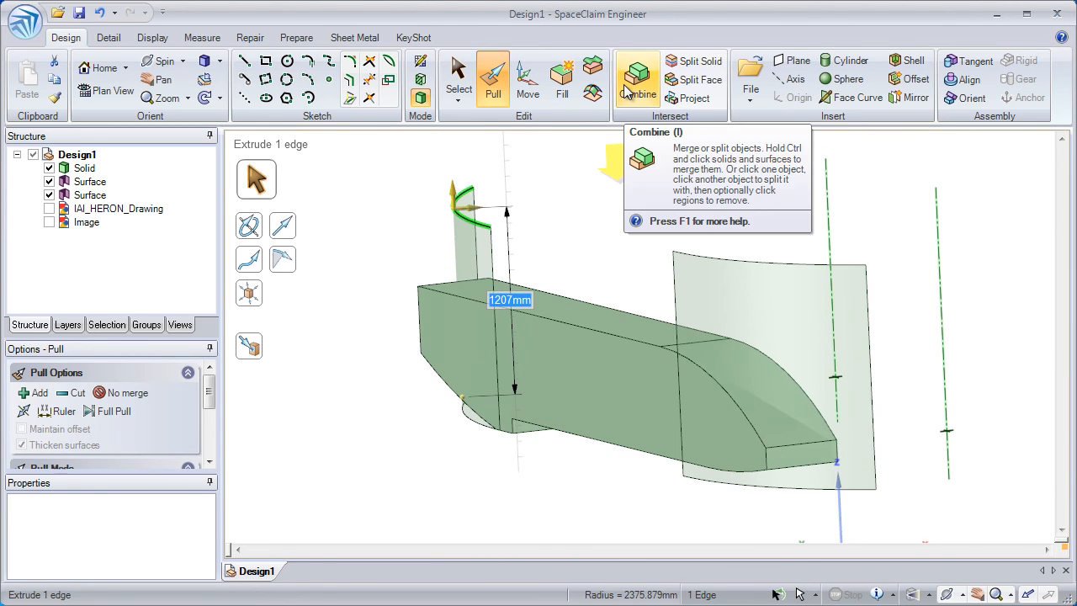
Combine the solid with the tail surface as cutter without keeping the cutter, and remove the outer tail corner region
left_click(636, 84)
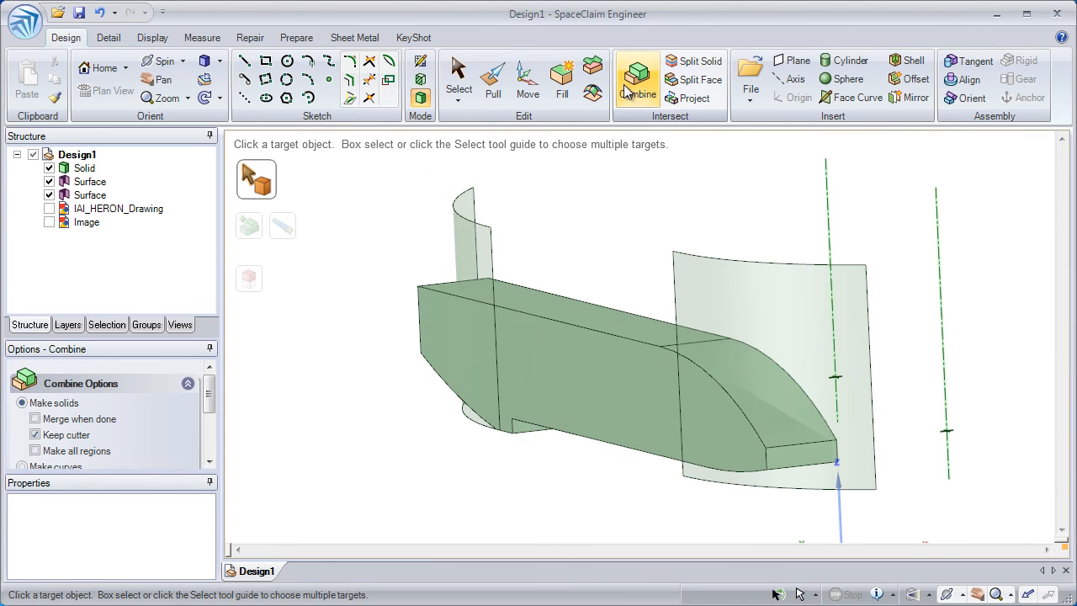
left_click(58, 436)
left_click(505, 425)
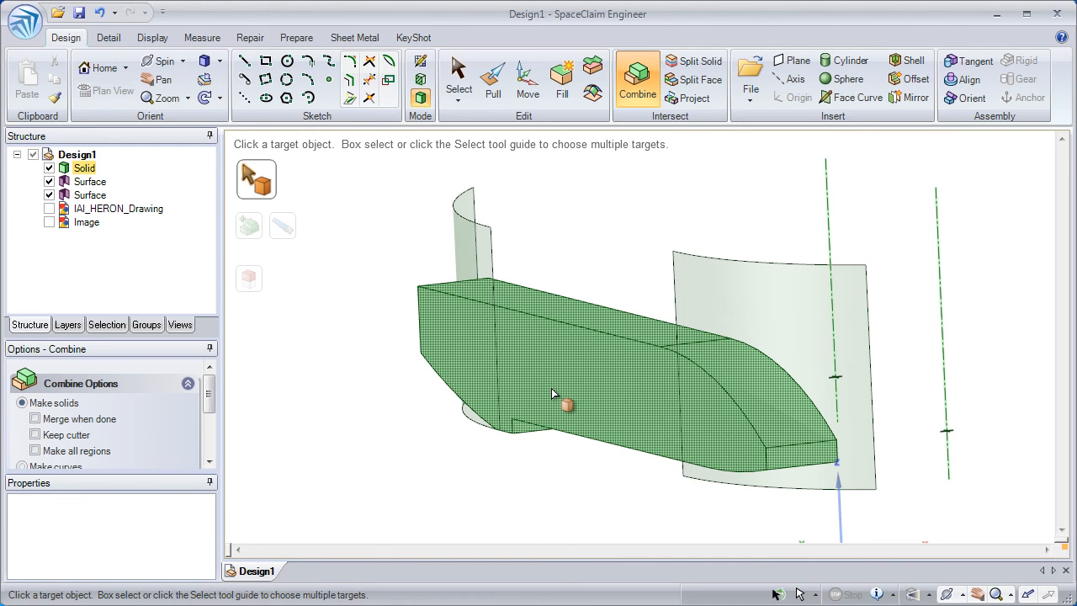
left_click(551, 388)
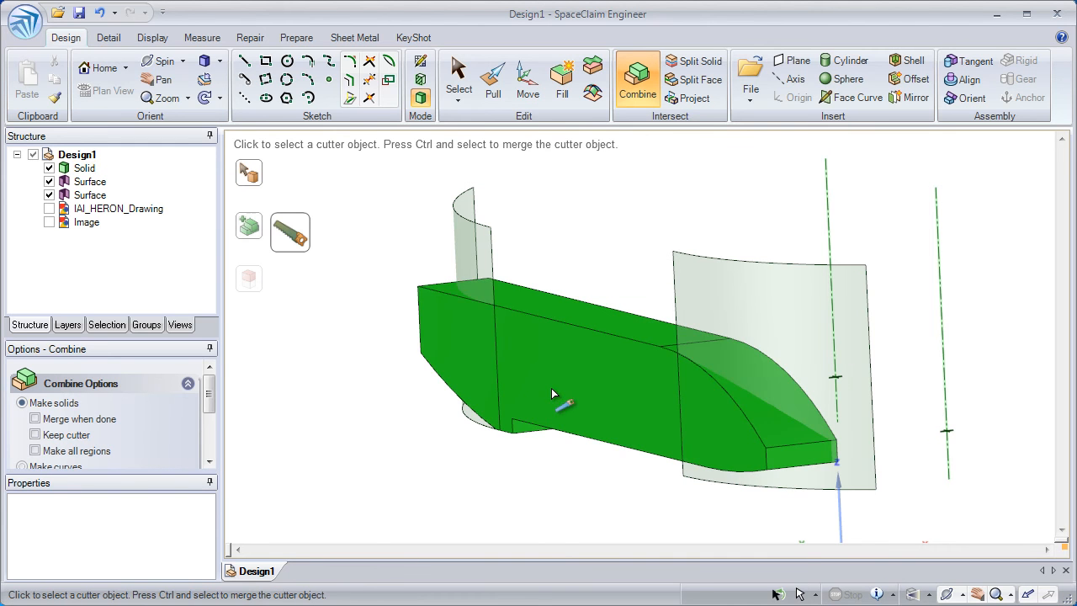
left_click(464, 237)
middle_click_drag(464, 236, 463, 261)
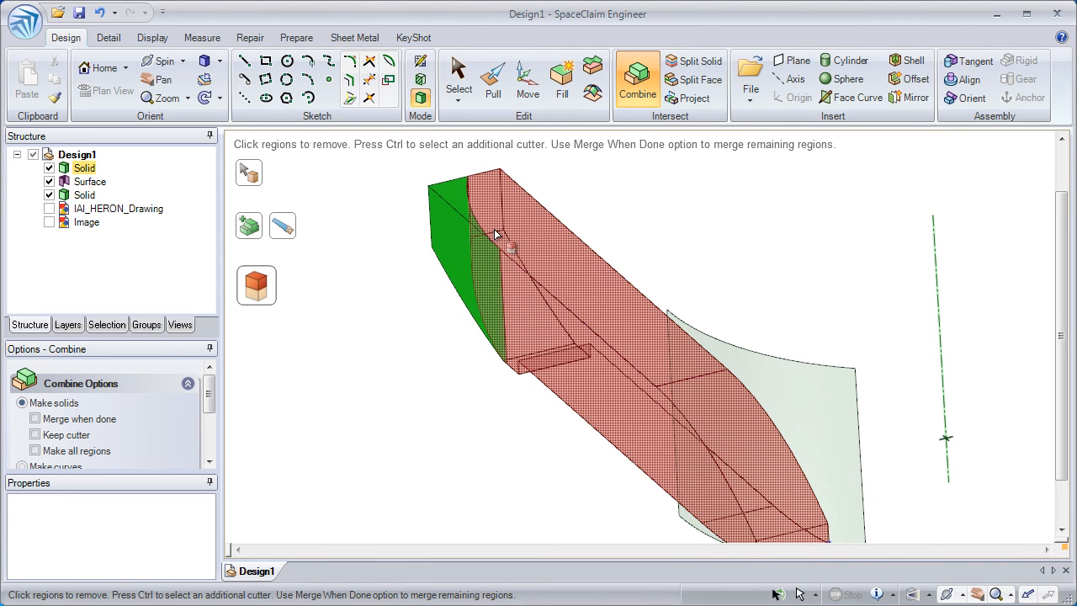
left_click(454, 237)
middle_click_drag(454, 233, 459, 264)
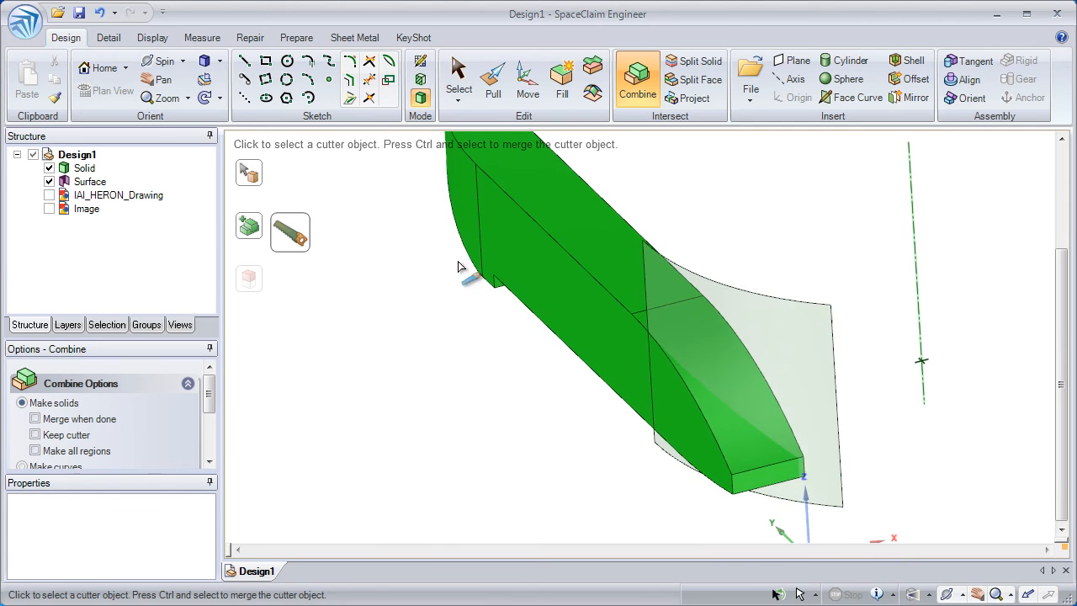
Cut the solid with the curved nose surface, remove the outer nose corner region and end Combine
left_click(739, 352)
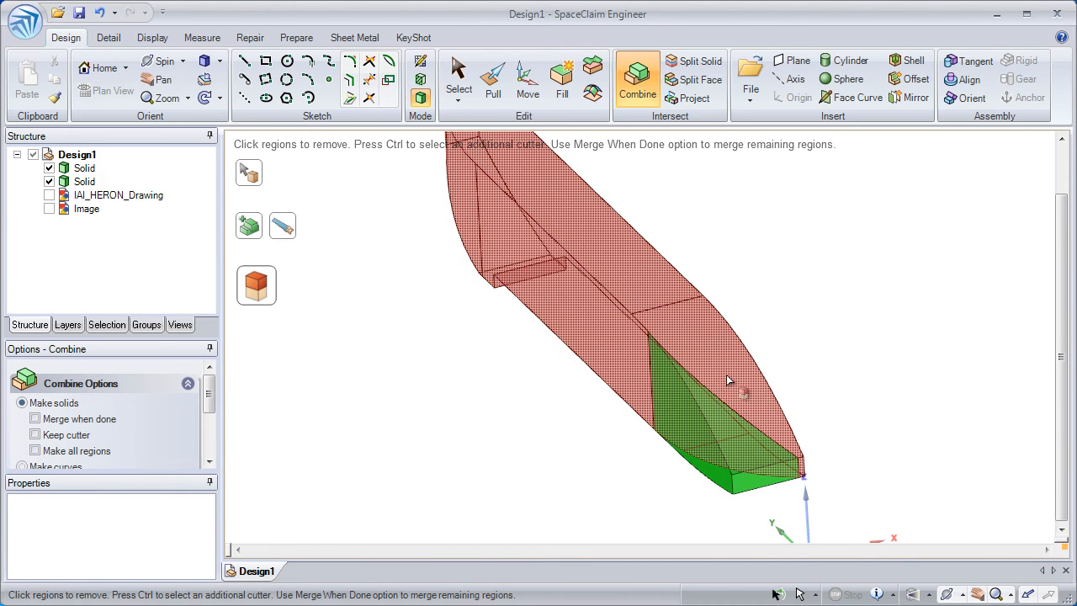
left_click(713, 435)
mouse_move(713, 435)
middle_mouse_down("ctrl")
mouse_move(723, 364)
mouse_move(659, 357)
middle_mouse_up("ctrl")
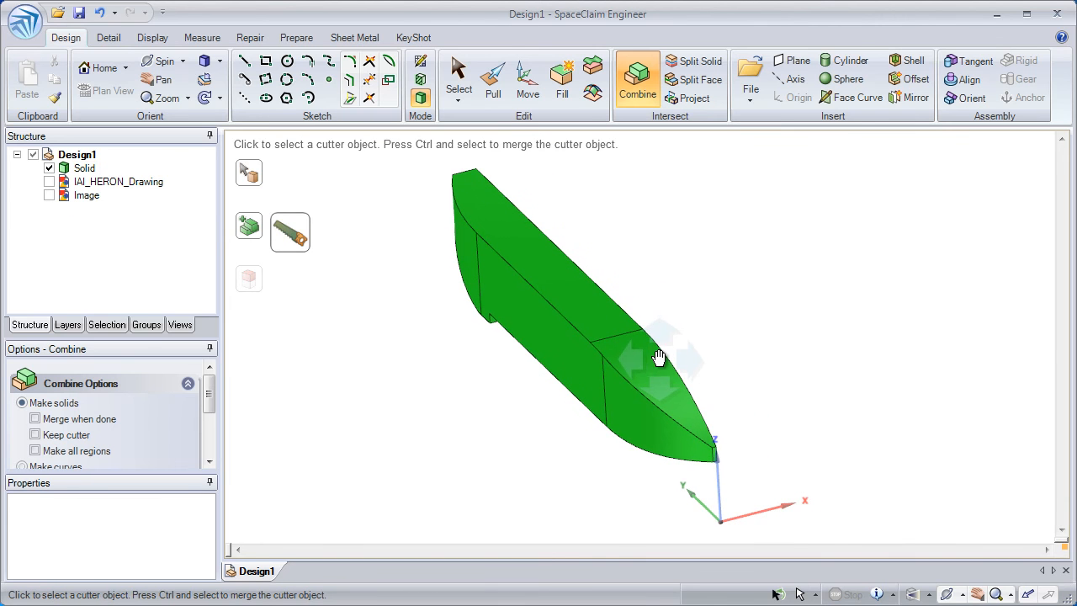
left_click(460, 93)
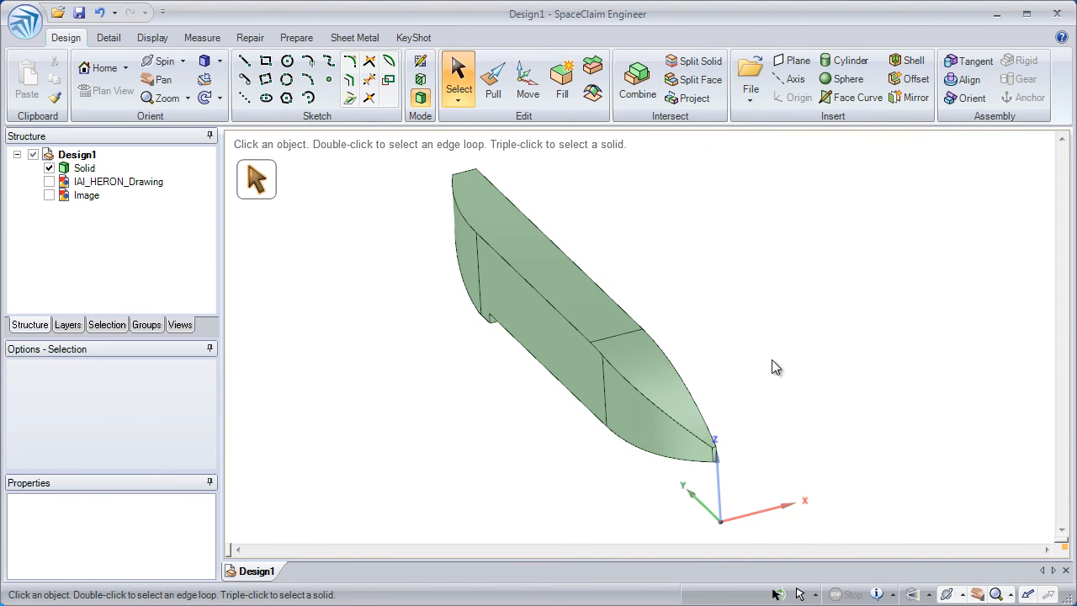
Mirror the half fuselage about its flat inner side face, merging both halves into one solid
middle_click_drag(787, 371, 812, 312)
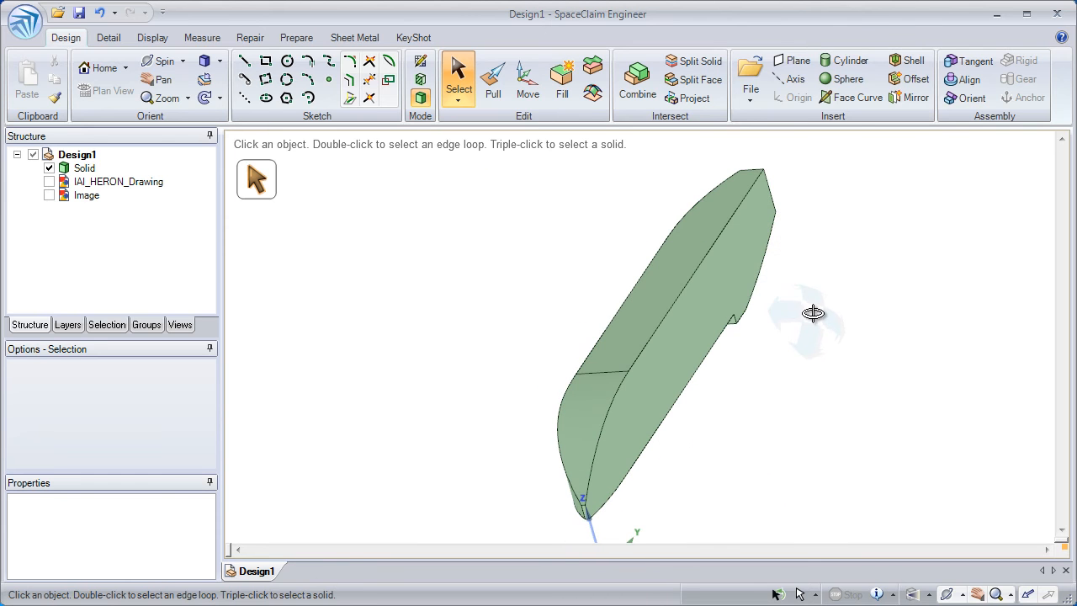
left_click(910, 101)
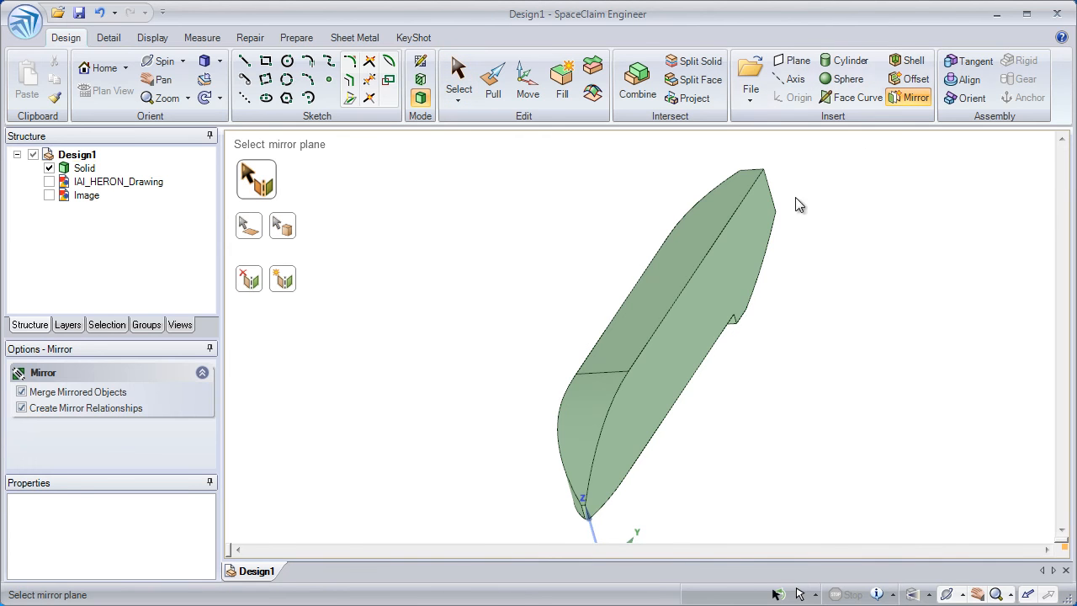
left_click(734, 259)
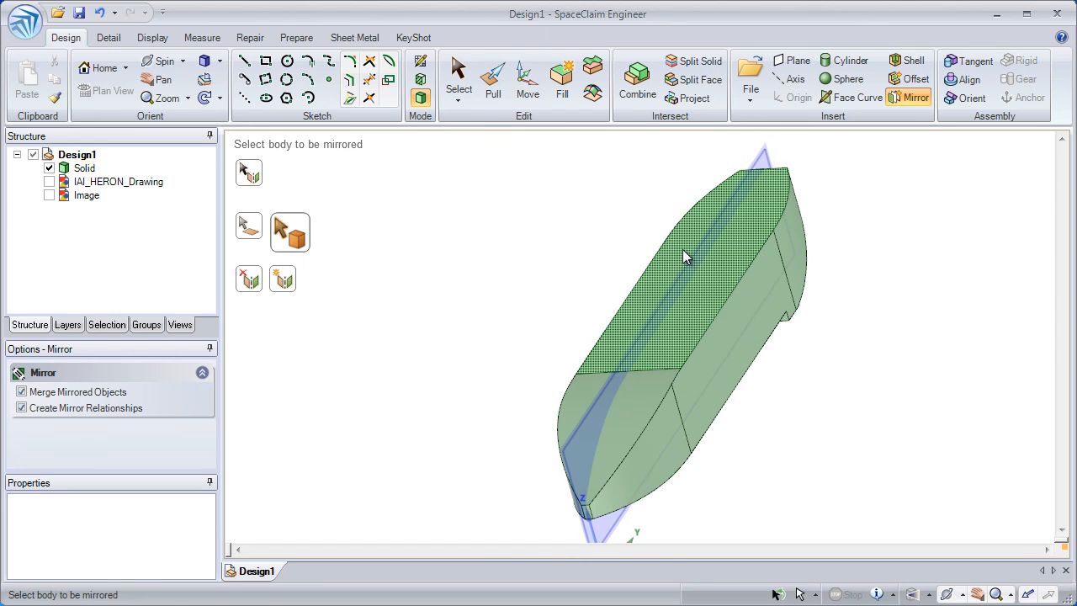
left_click(459, 80)
middle_click_drag(476, 270, 464, 298)
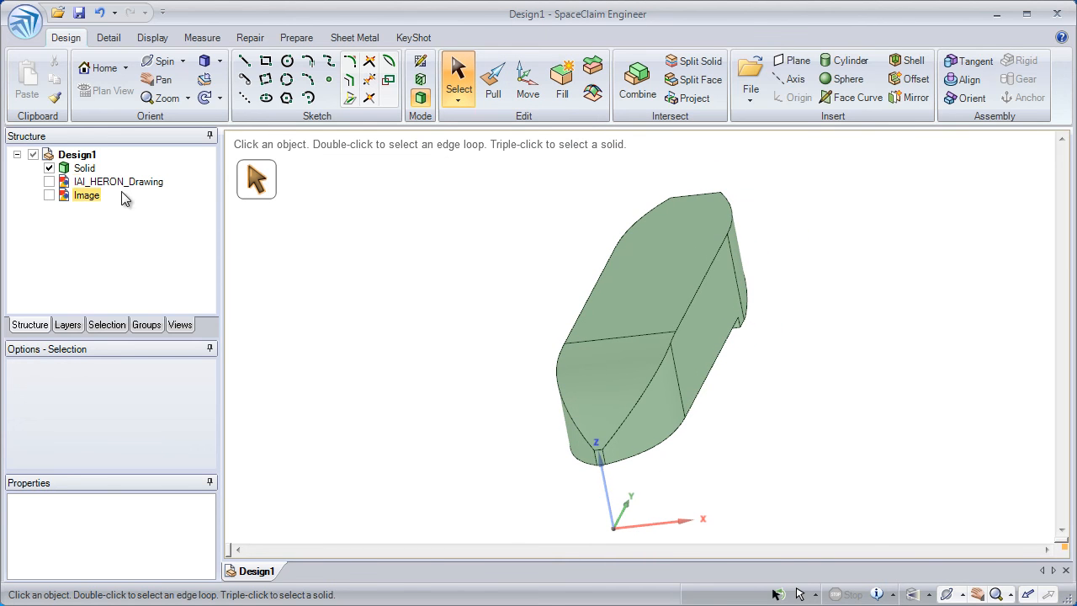
Show the original IAI_HERON_Drawing image again behind the mirrored fuselage
left_click(49, 181)
scroll(336, 257, "down", 3)
middle_click_drag(339, 252, 476, 314)
middle_click_drag(606, 358, 543, 346, "shift")
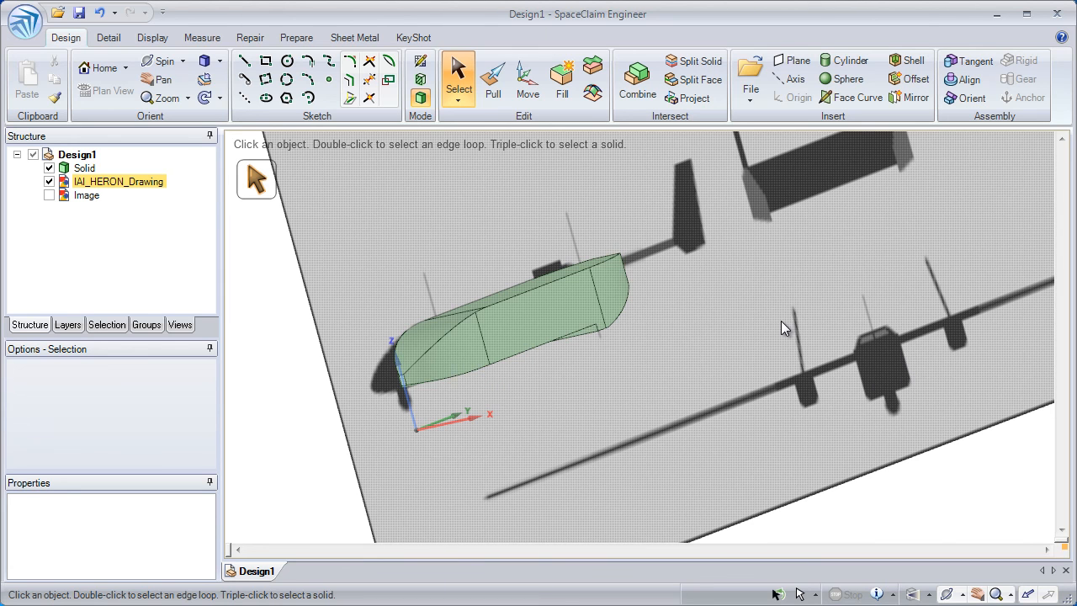
scroll(781, 320, "up", 3)
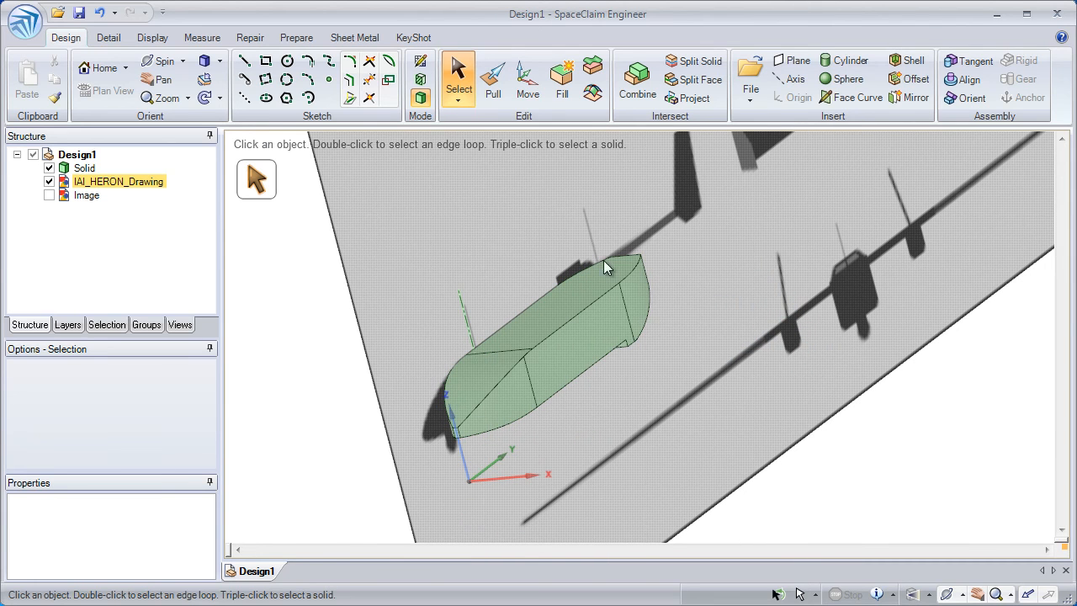
Use Pull to apply a full round across the narrow nose tip face and the two curved side faces flanking it
left_click(495, 81)
left_click(468, 377)
scroll(457, 471, "up", 3)
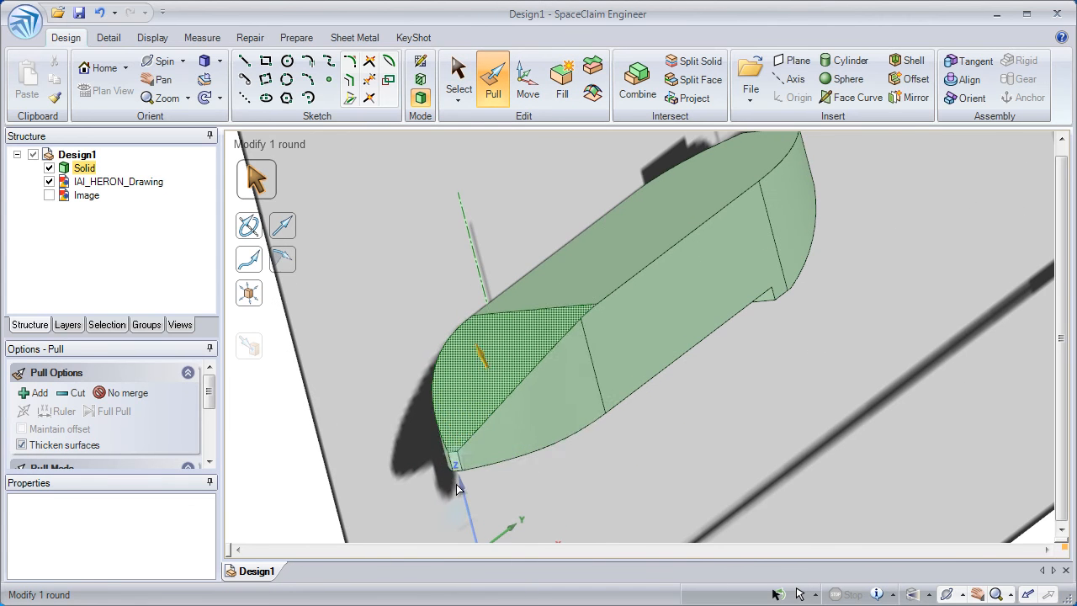
left_click(456, 467)
scroll(454, 471, "up", 3)
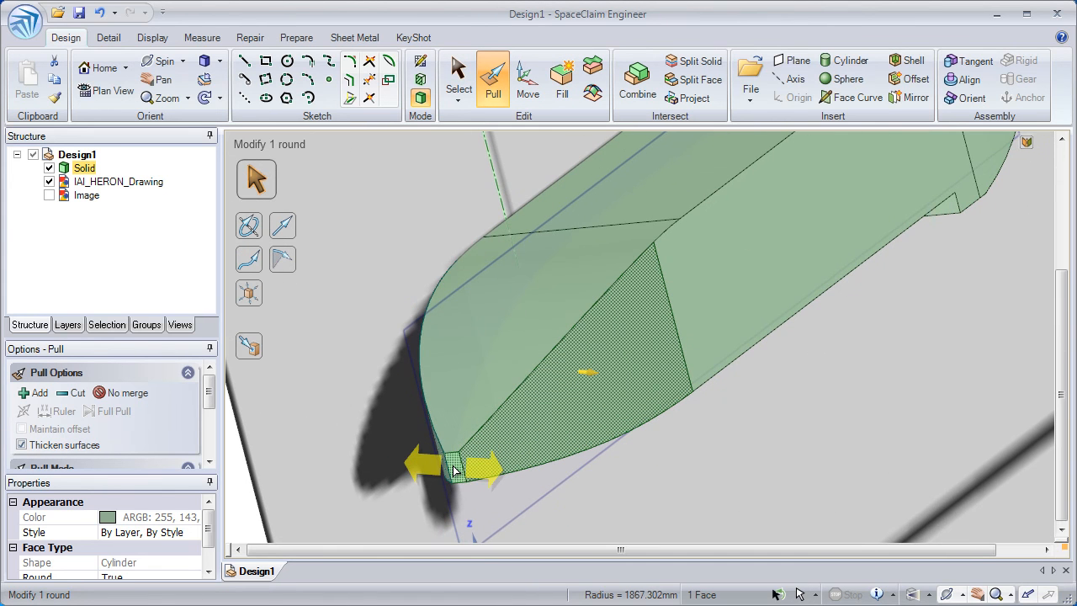
left_click(446, 409, "ctrl")
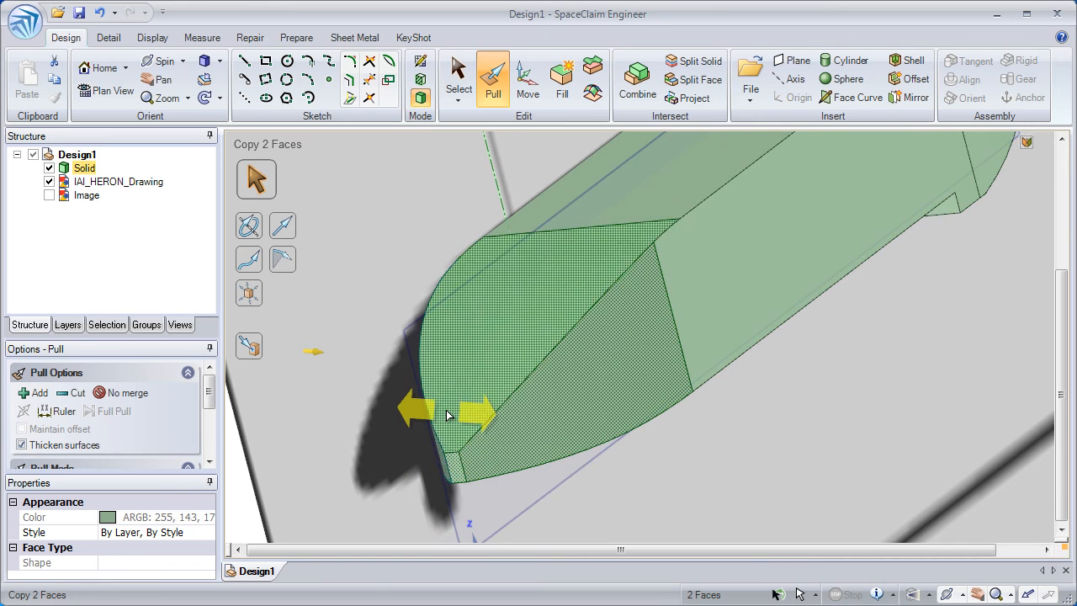
left_click(446, 410, "ctrl")
mouse_move(446, 411)
middle_mouse_down()
mouse_move(479, 411)
mouse_move(466, 409)
middle_mouse_up()
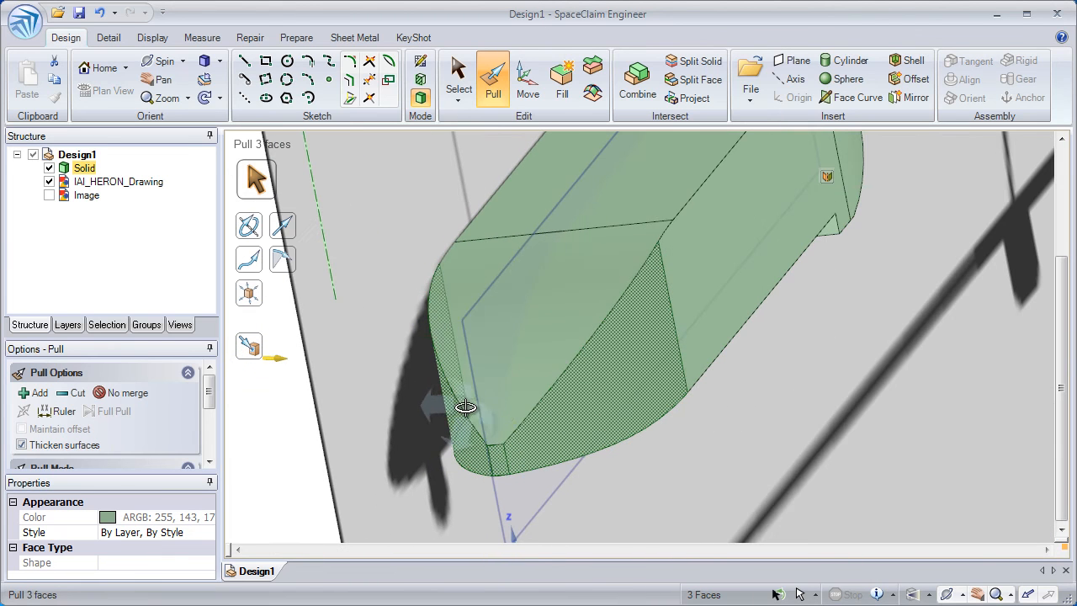
right_click(593, 425)
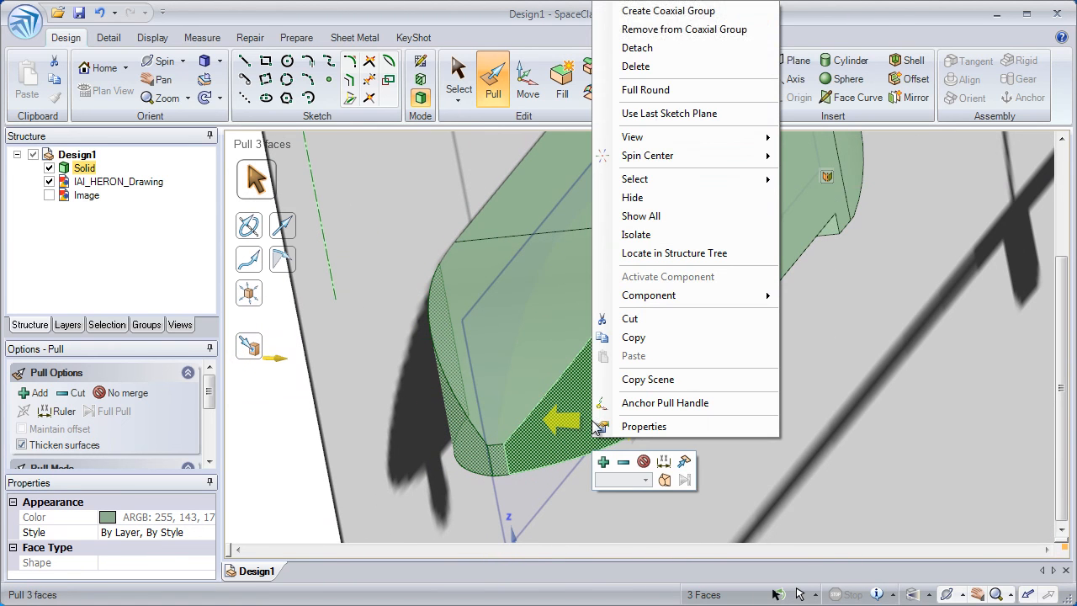
left_click(646, 90)
Round the complete edge loop around the top of the fuselage with Pull
middle_click_drag(612, 429, 542, 326)
left_click(596, 282)
left_click(610, 282)
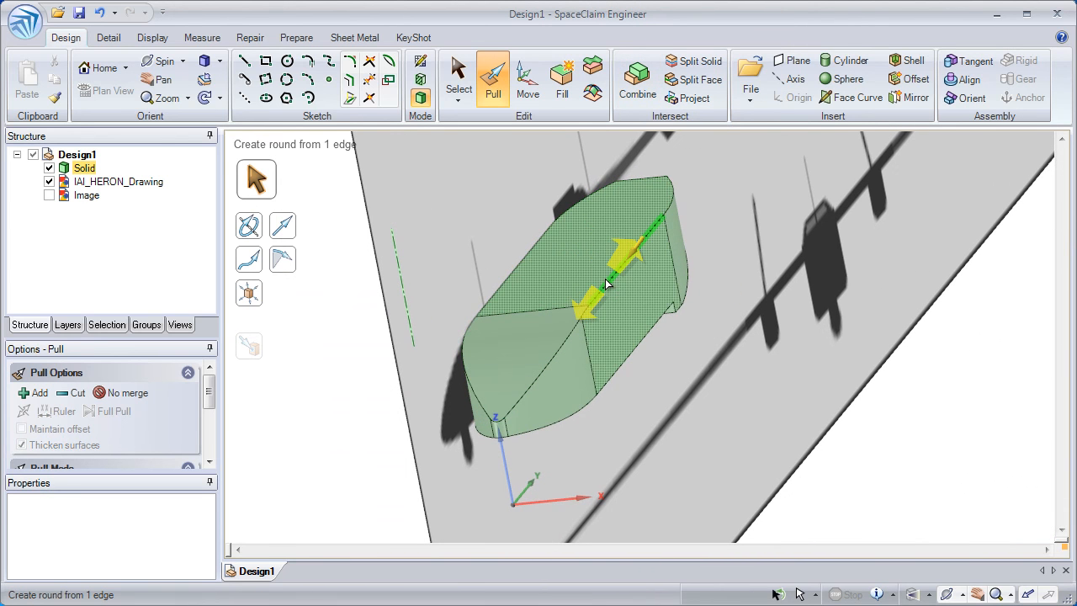
double_click(610, 282)
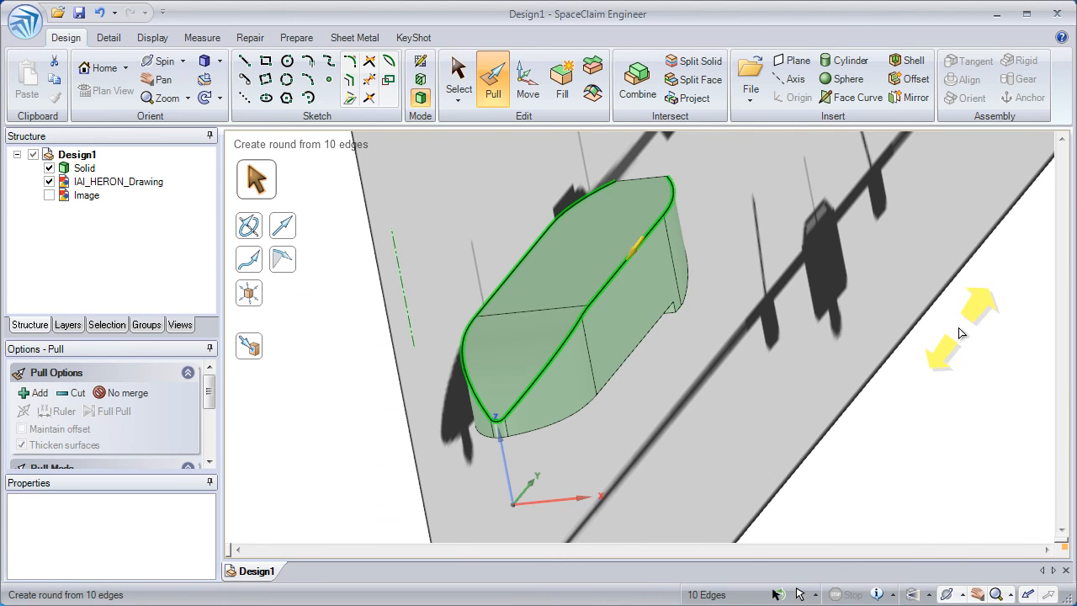
left_click_drag(952, 334, 936, 353)
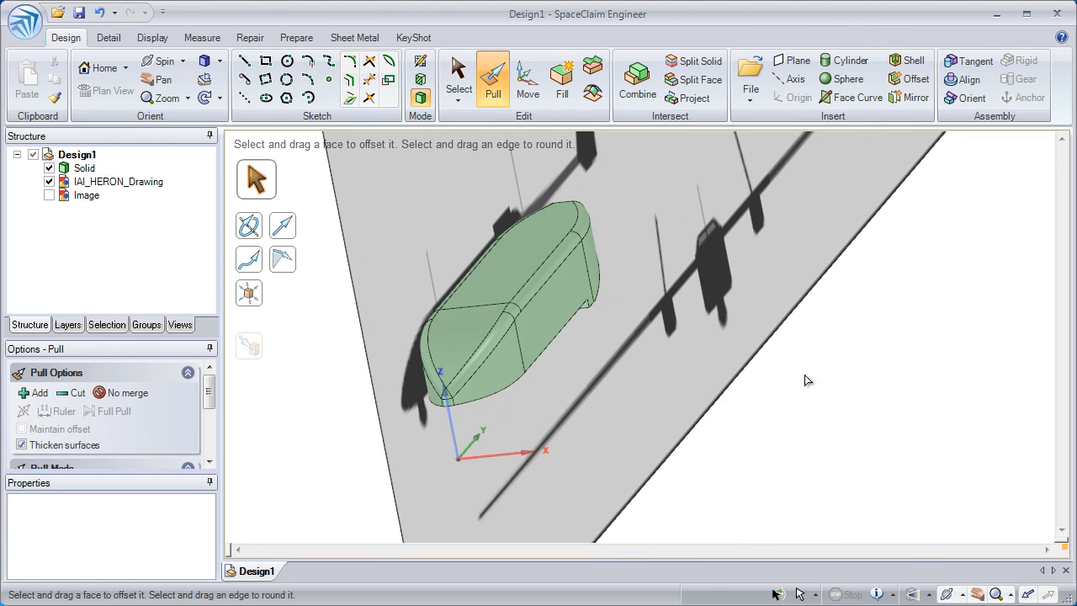
Show the second drawing image again to view the fuselage against both the side and top drawings
left_click(49, 194)
mouse_move(565, 375)
middle_mouse_down()
mouse_move(567, 311)
mouse_move(550, 378)
mouse_move(466, 249)
middle_mouse_up()
mouse_move(467, 249)
middle_mouse_down()
mouse_move(452, 272)
mouse_move(433, 258)
mouse_move(451, 440)
mouse_move(454, 298)
mouse_move(538, 394)
mouse_move(540, 368)
middle_mouse_up()
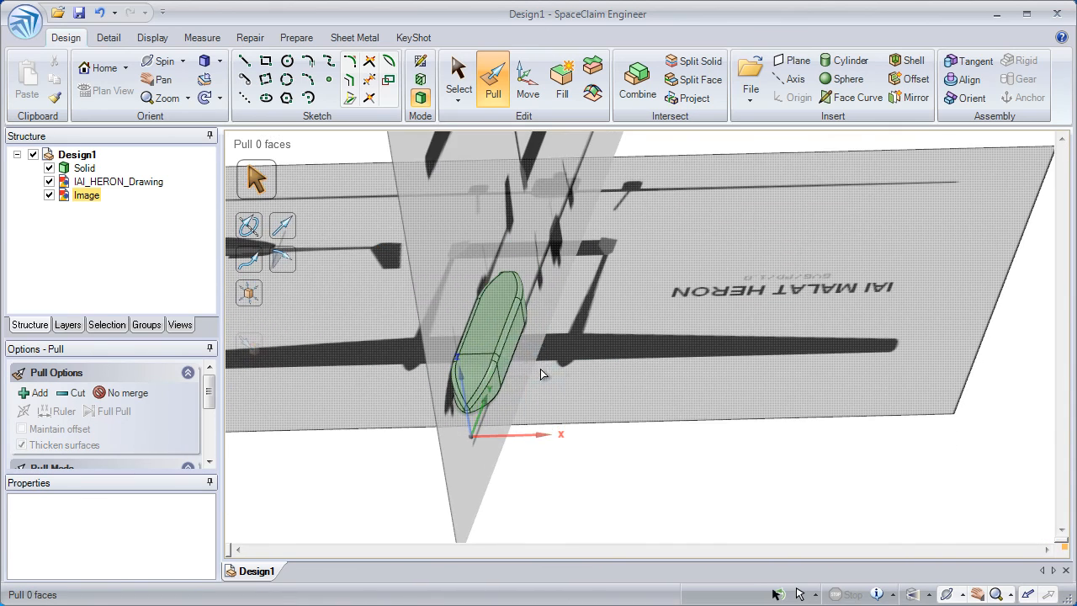